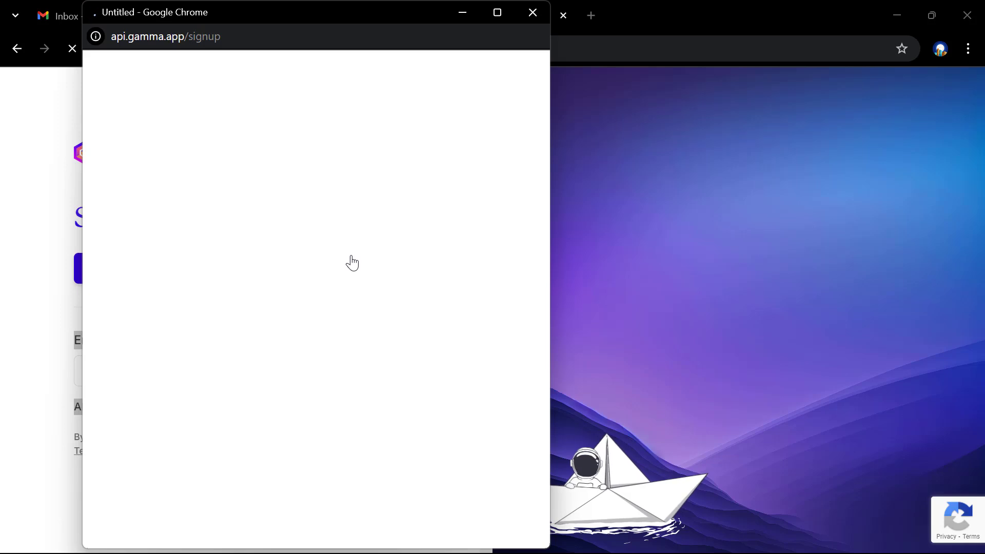
# Step: Finish signing up with the Google account and create a personal workspace with the suggested name
pyautogui.click(350, 264)
pyautogui.click(385, 462)
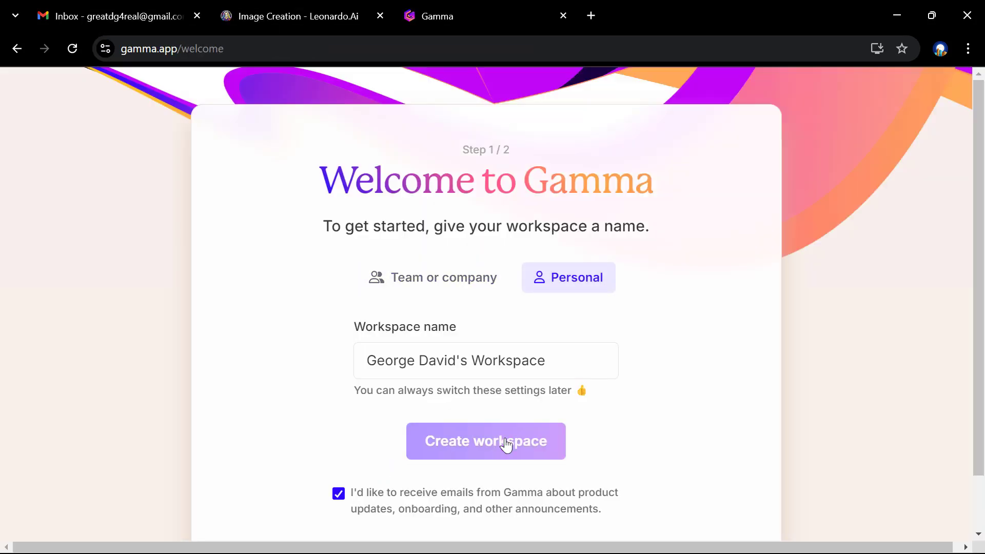
pyautogui.click(506, 444)
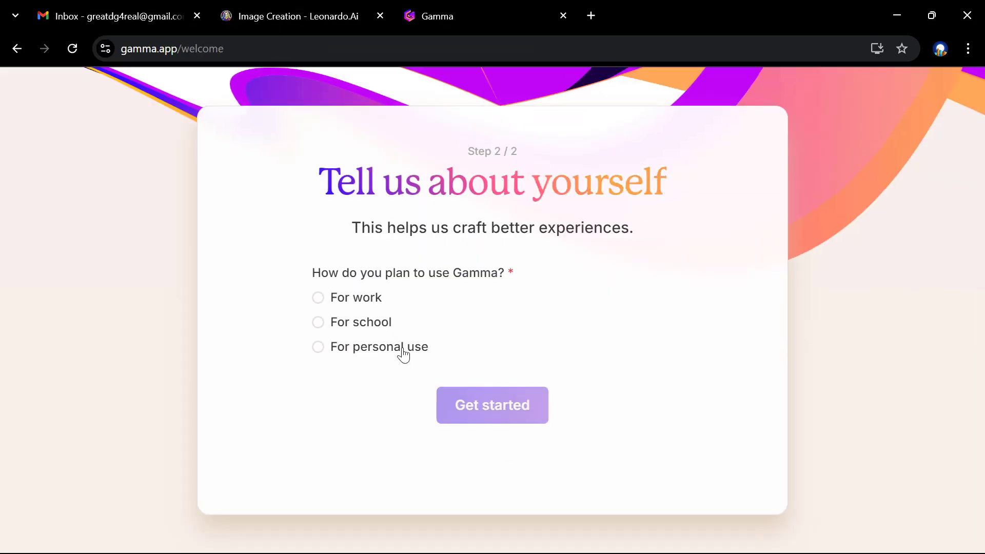
# Step: Complete the onboarding questionnaire with personal use, Marketing as the kind of work and YouTube as the referral source
pyautogui.click(402, 347)
pyautogui.click(444, 412)
pyautogui.click(444, 282)
pyautogui.click(450, 483)
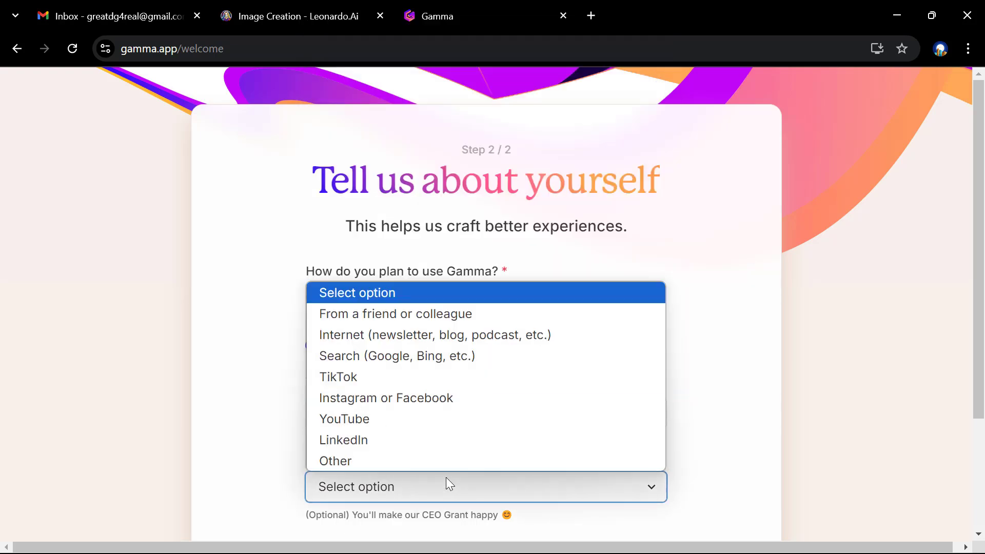
pyautogui.click(429, 420)
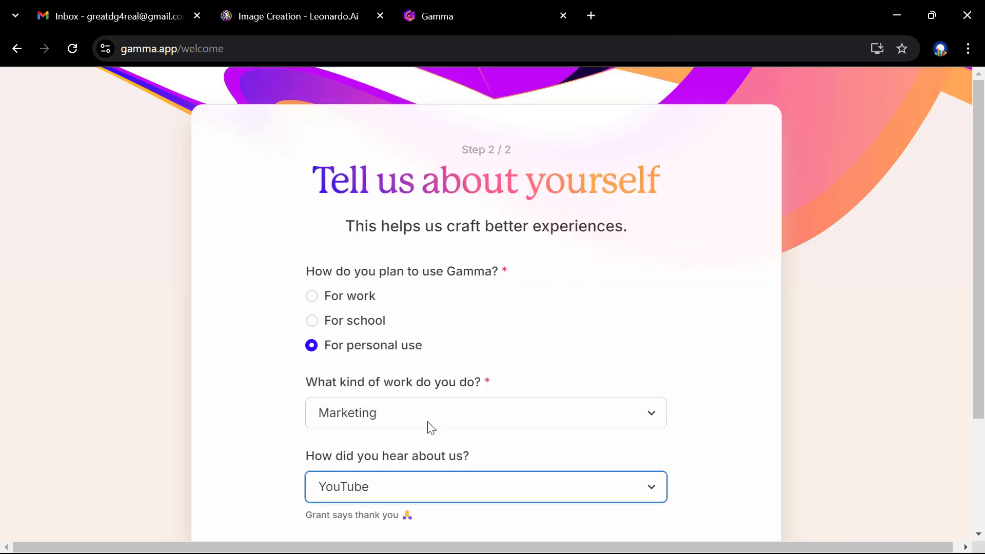
pyautogui.scroll(-3, 431, 428)
pyautogui.click(457, 463)
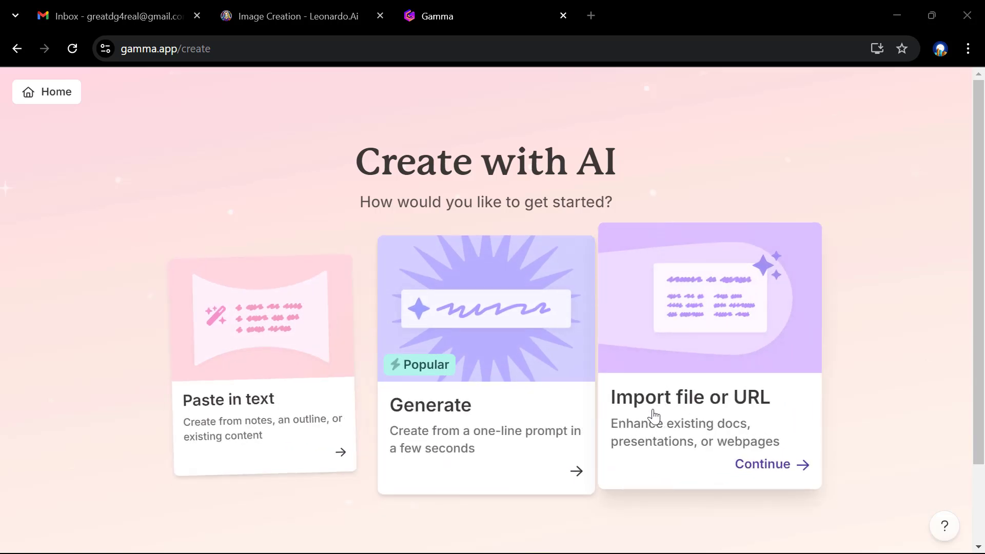
# Step: Generate an AI outline for an 8-card English (US) presentation from the prompt "world population and climate change"
pyautogui.click(548, 419)
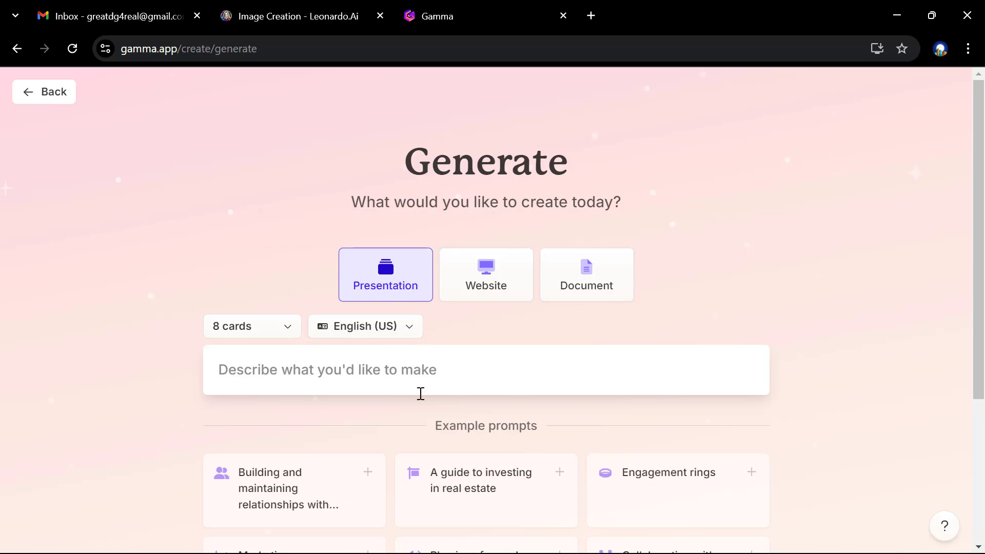
pyautogui.click(402, 369)
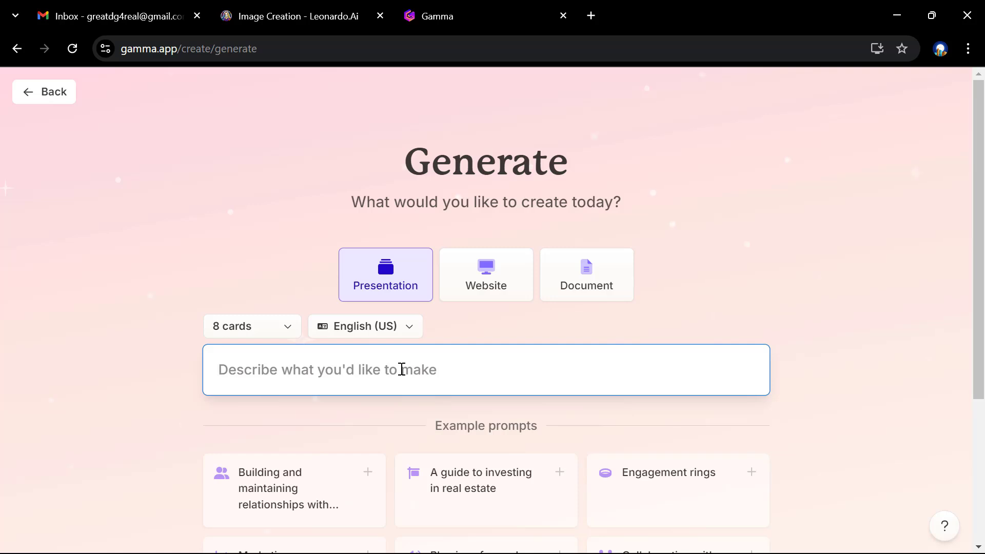
pyautogui.write('w')
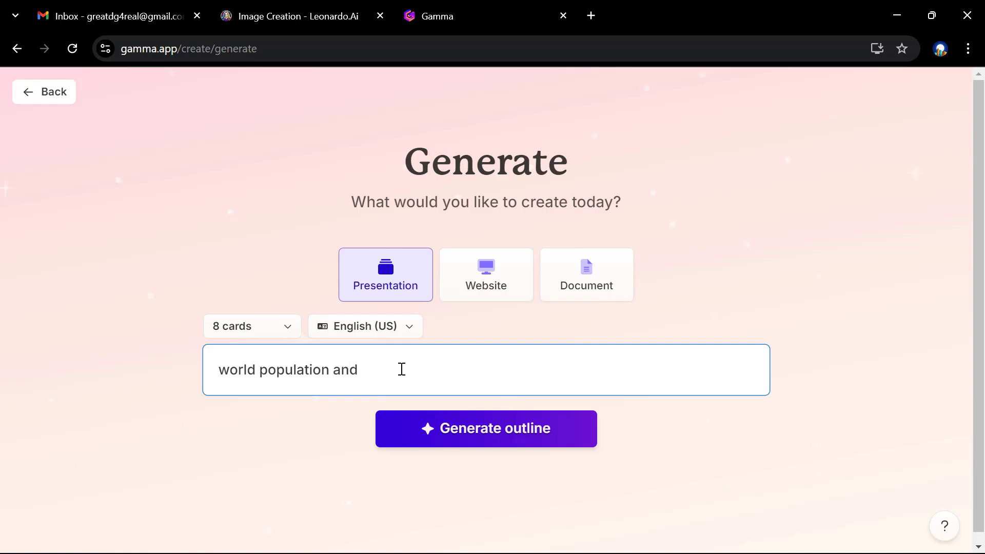
pyautogui.write('orld population and climate change')
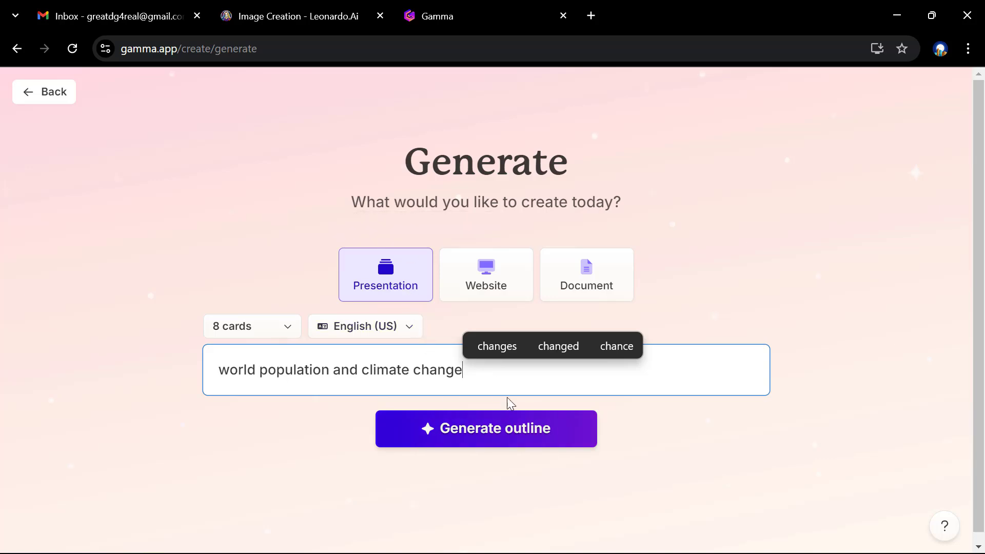
pyautogui.click(499, 440)
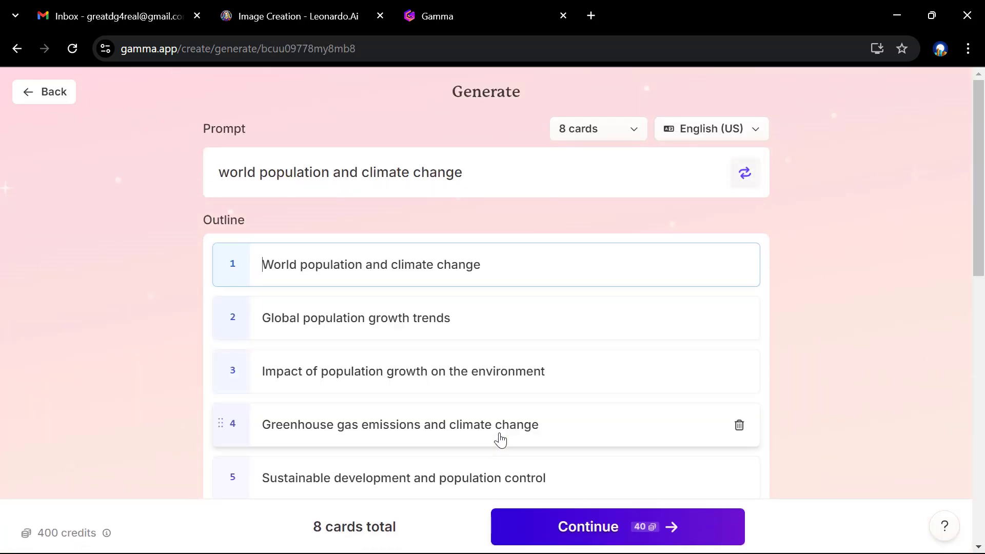
# Step: Review the generated outline cards and set the amount of text per card to Detailed
pyautogui.scroll(-3, 508, 327)
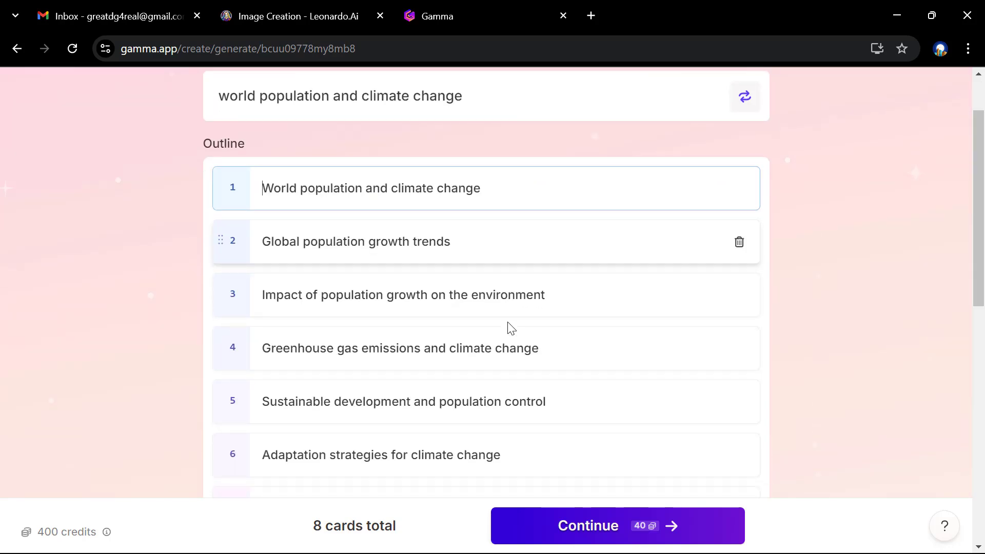
pyautogui.scroll(-4, 507, 327)
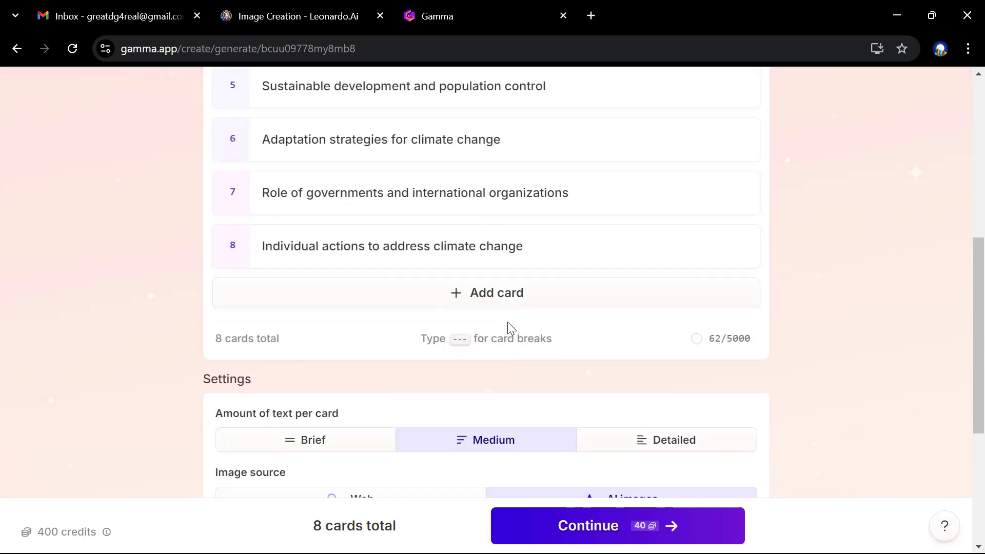
pyautogui.scroll(1, 508, 328)
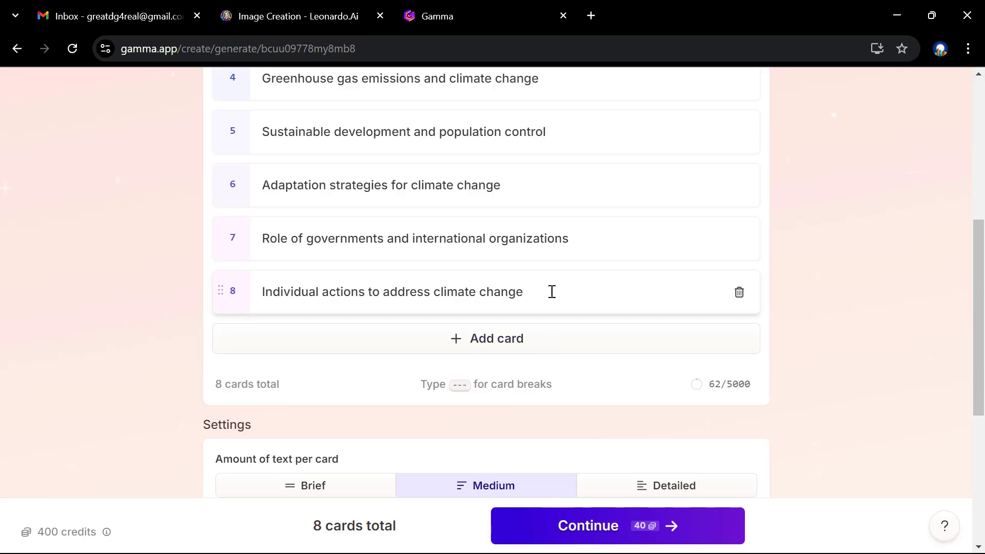
pyautogui.scroll(-2, 554, 287)
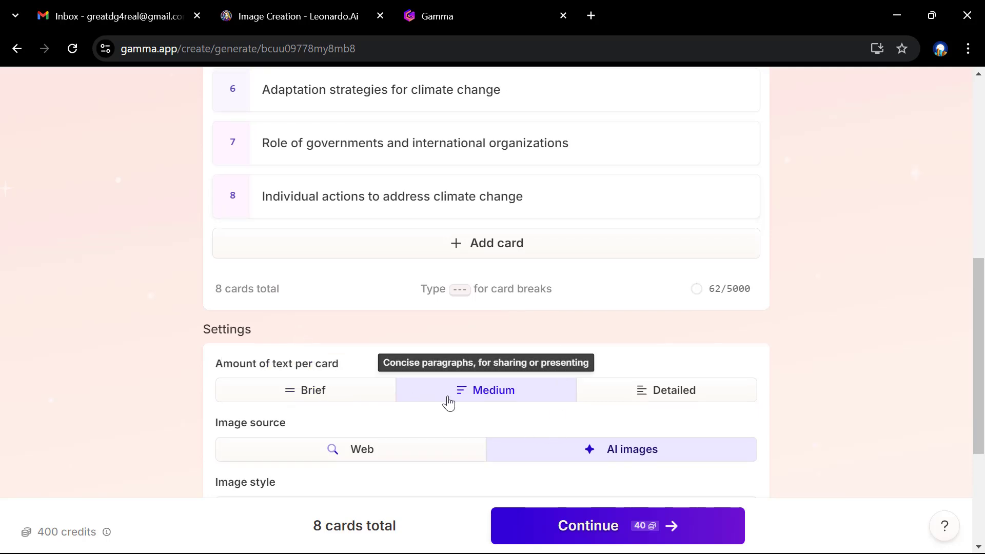
pyautogui.scroll(-1, 611, 398)
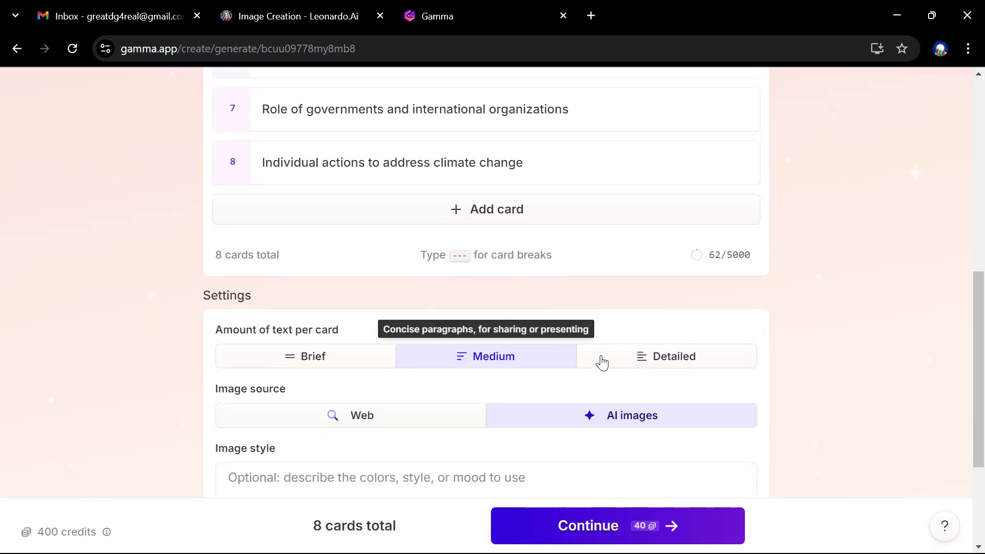
pyautogui.click(655, 368)
pyautogui.scroll(-3, 492, 344)
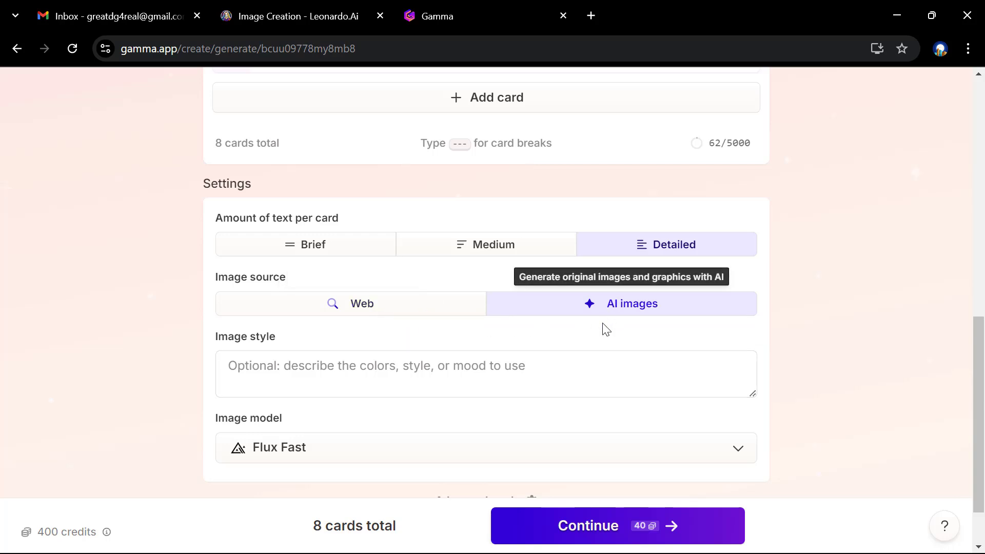
pyautogui.scroll(-1, 594, 334)
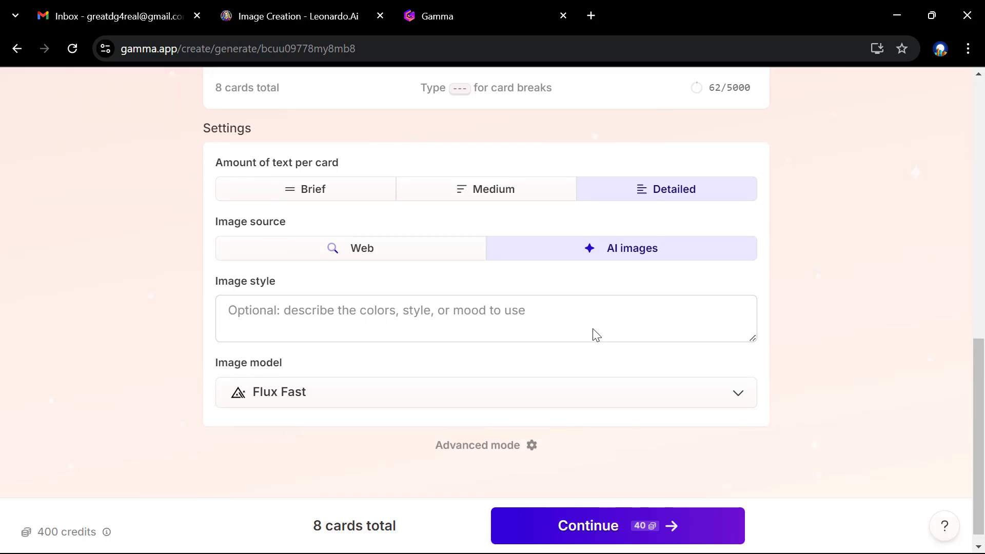
# Step: Check the image style and model options, keep AI images with Flux Fast, and continue to theme selection
pyautogui.click(516, 313)
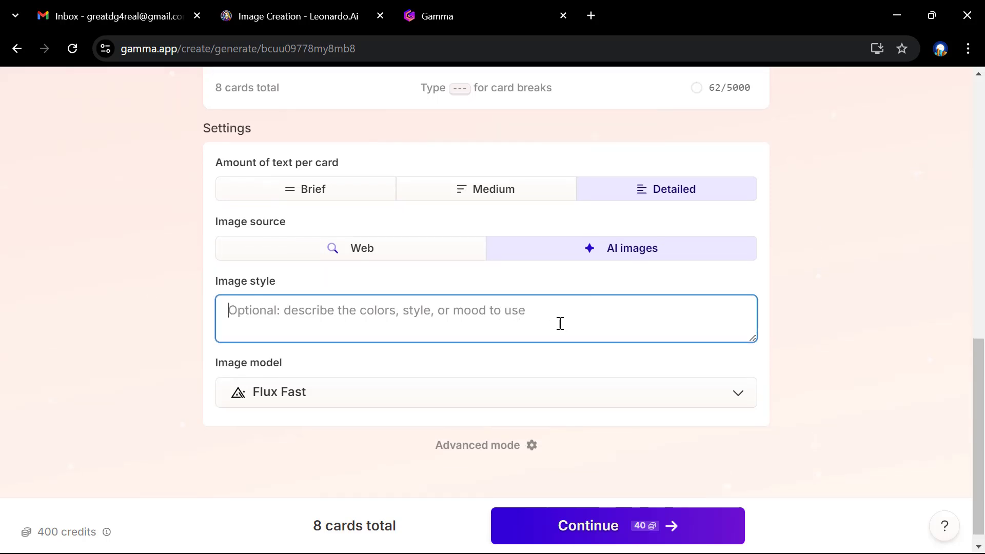
pyautogui.scroll(-1, 560, 323)
pyautogui.click(533, 393)
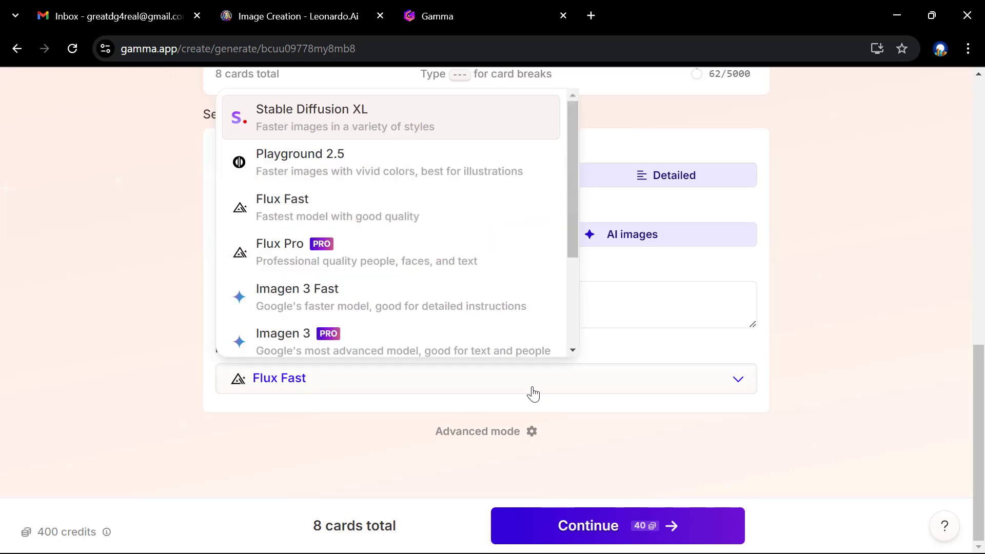
pyautogui.click(640, 340)
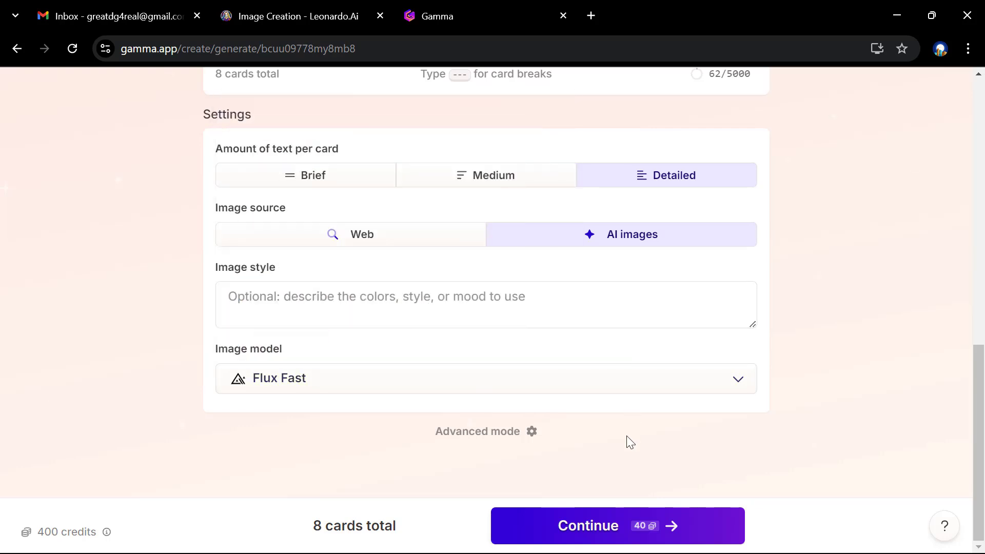
pyautogui.click(605, 535)
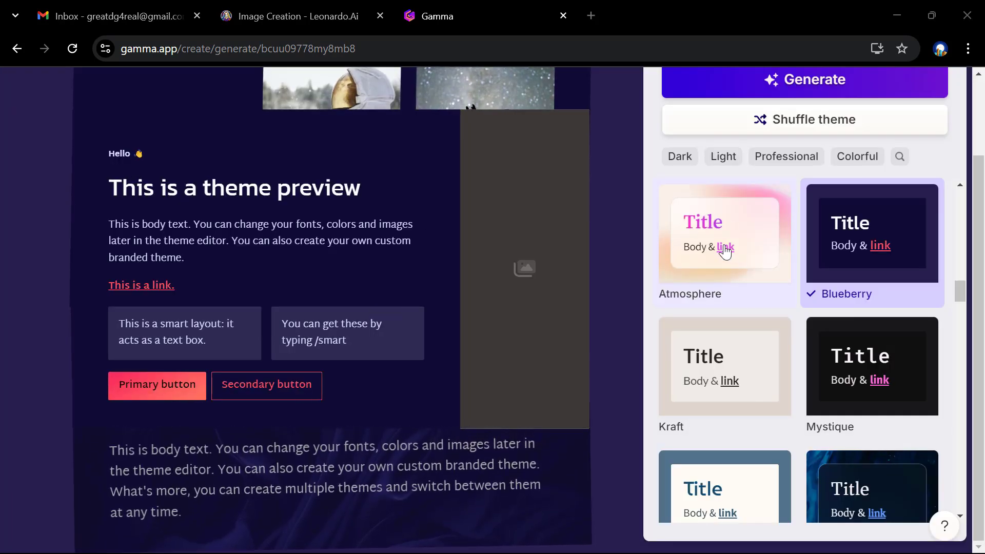
# Step: Compare the Atmosphere and Kraft themes, settle on Blueberry, and generate the presentation
pyautogui.click(707, 286)
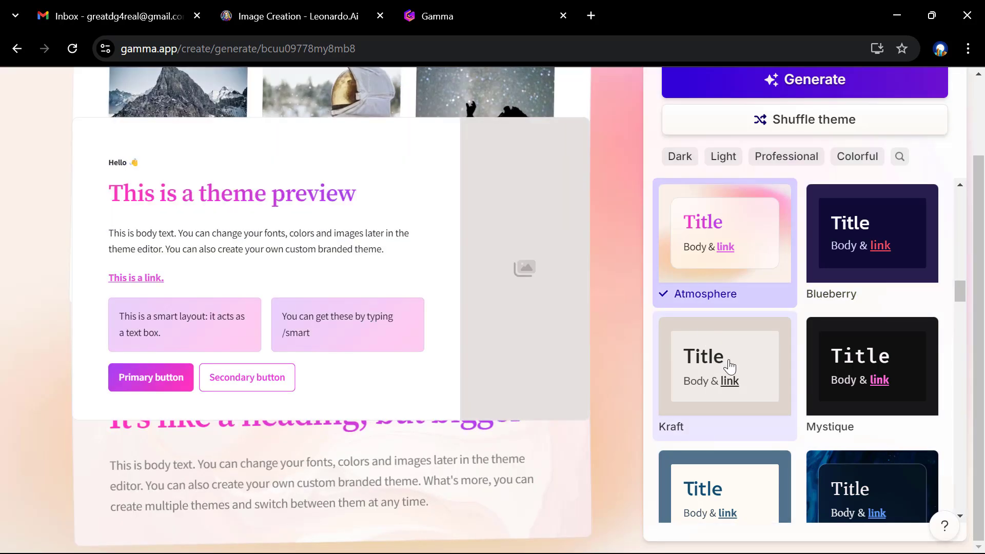
pyautogui.click(730, 366)
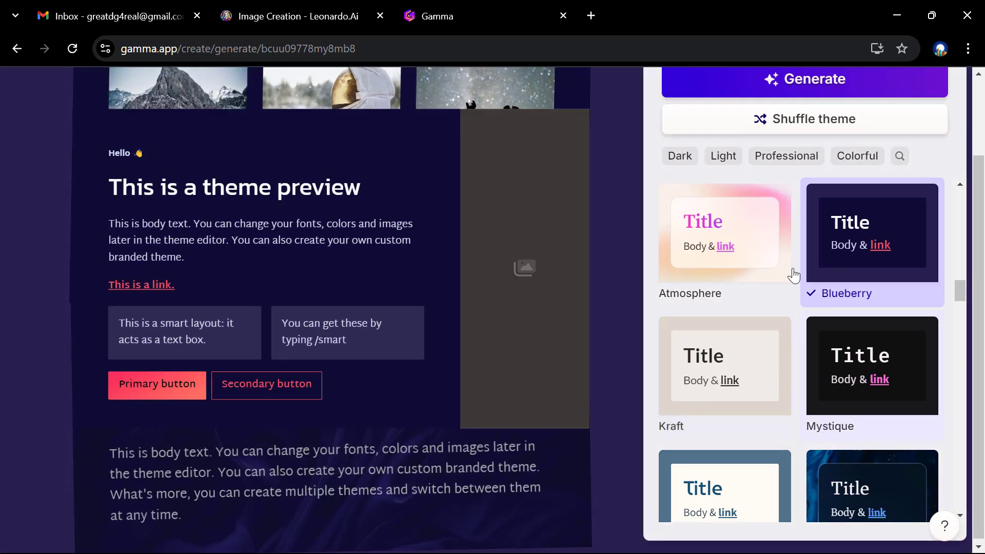
pyautogui.scroll(2, 806, 215)
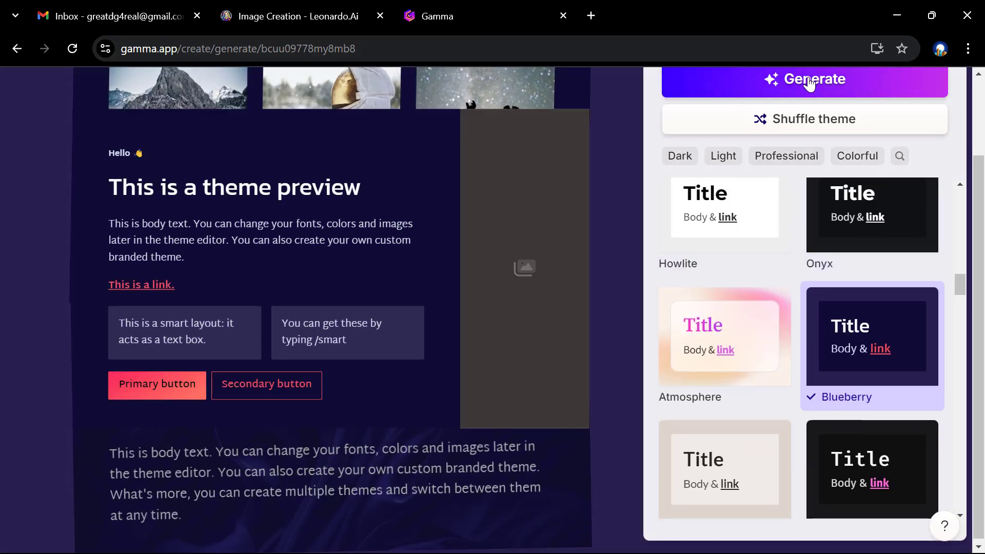
pyautogui.click(812, 84)
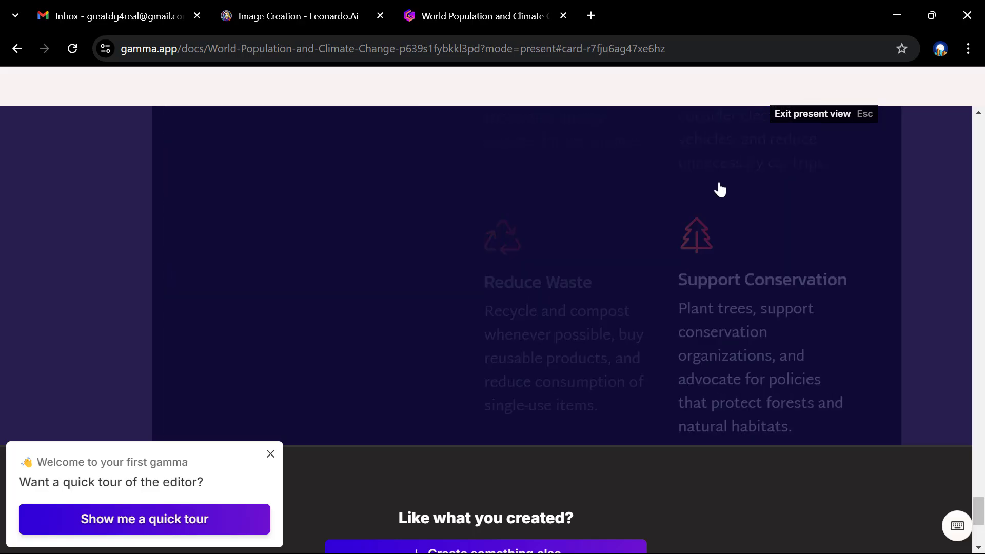
# Step: Review the generated slides in present view, going backwards from the last card
pyautogui.scroll(1, 610, 238)
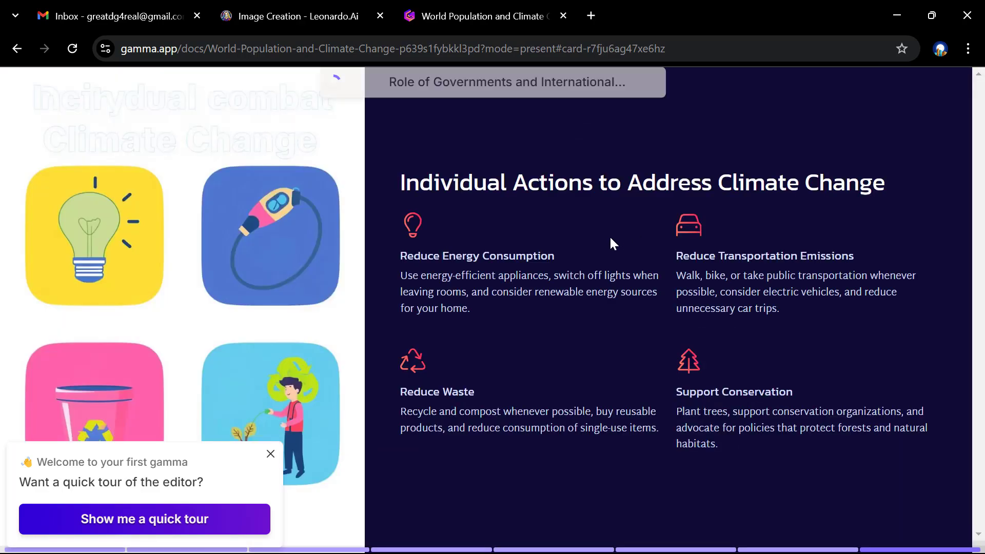
pyautogui.scroll(2, 560, 261)
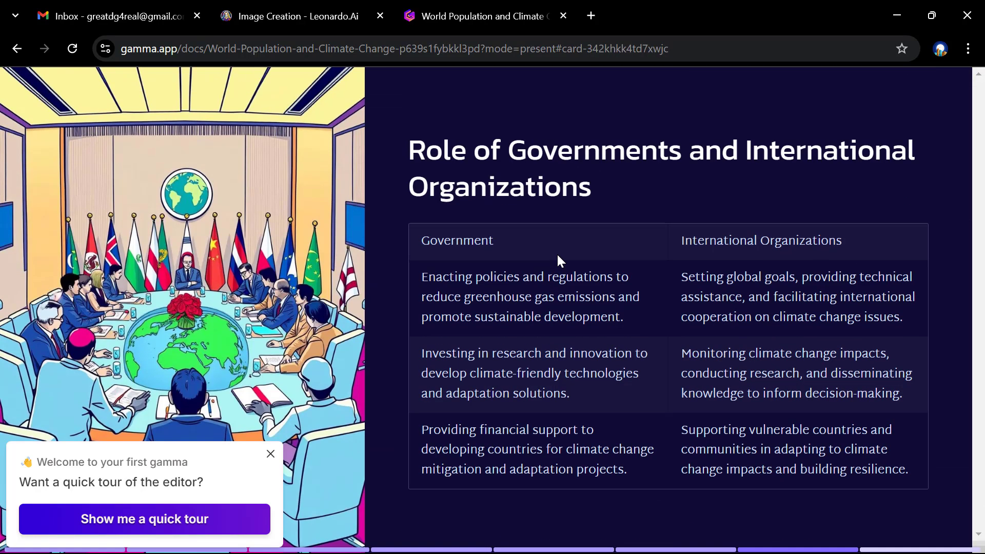
pyautogui.scroll(5, 559, 261)
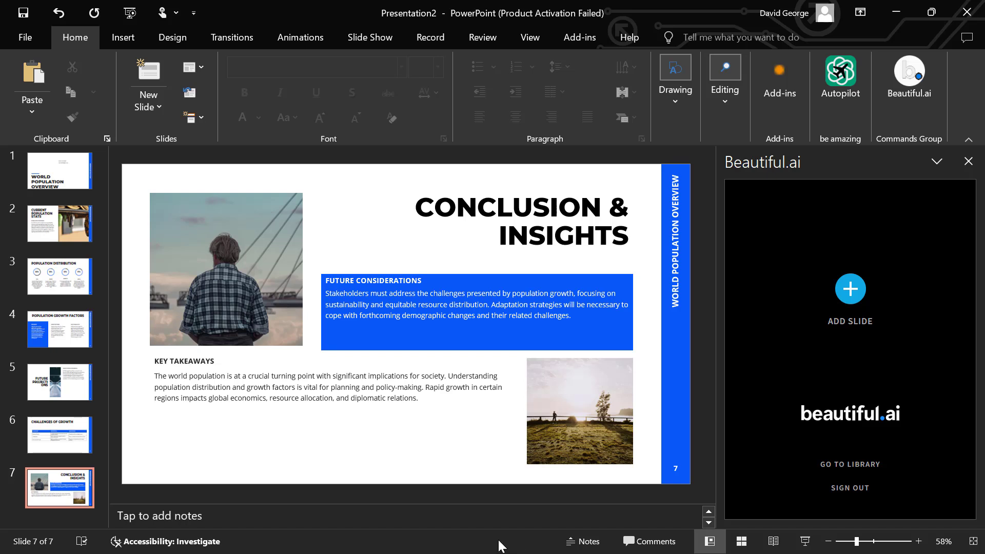
# Step: Switch to PowerPoint, create a new blank presentation and open the Beautiful.ai add-in in it
pyautogui.click(771, 82)
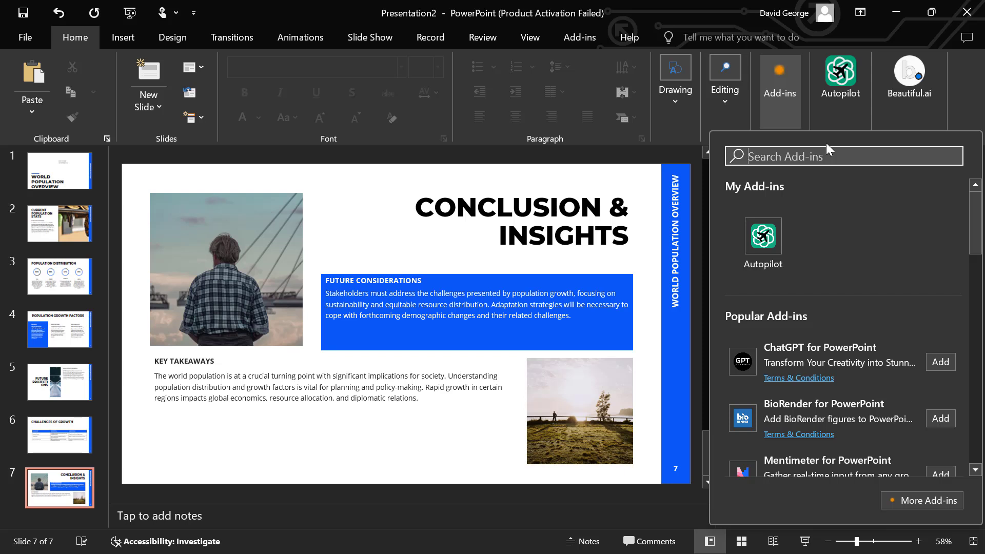
pyautogui.click(917, 74)
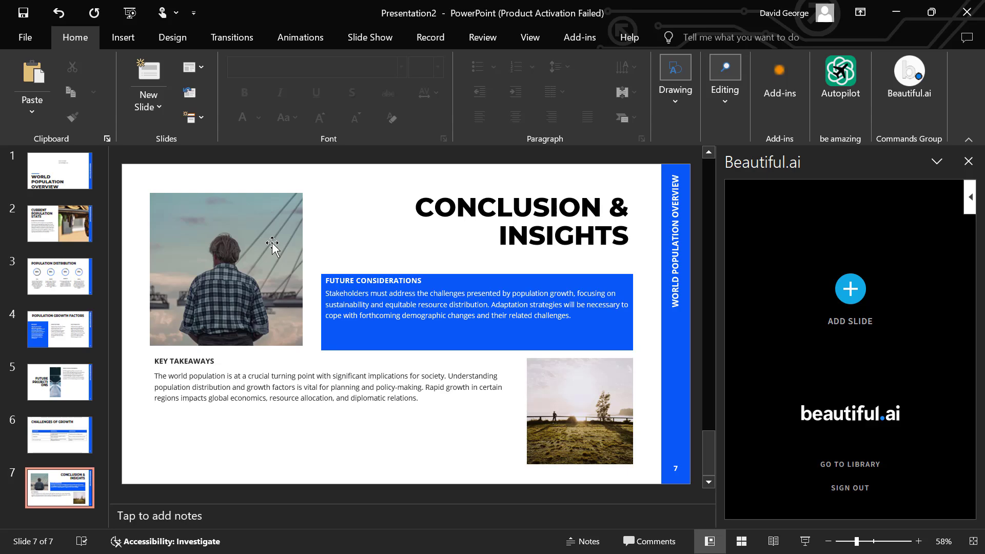
pyautogui.hotkey('ctrl', 'n')
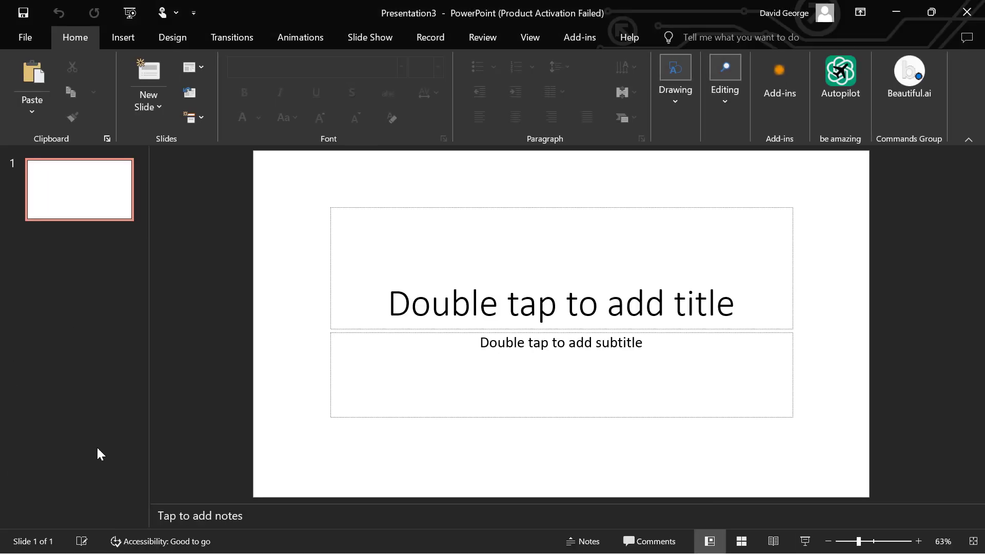
pyautogui.click(909, 77)
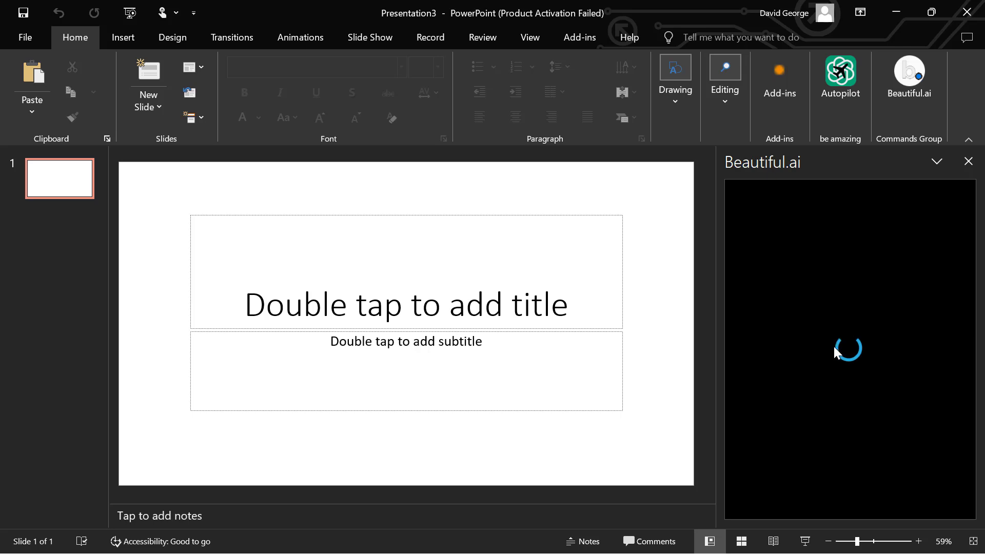
# Step: Start a new Beautiful.ai slide, browse the themes, create it with the Cheeky theme and dismiss the Smart Slides introduction
pyautogui.click(845, 287)
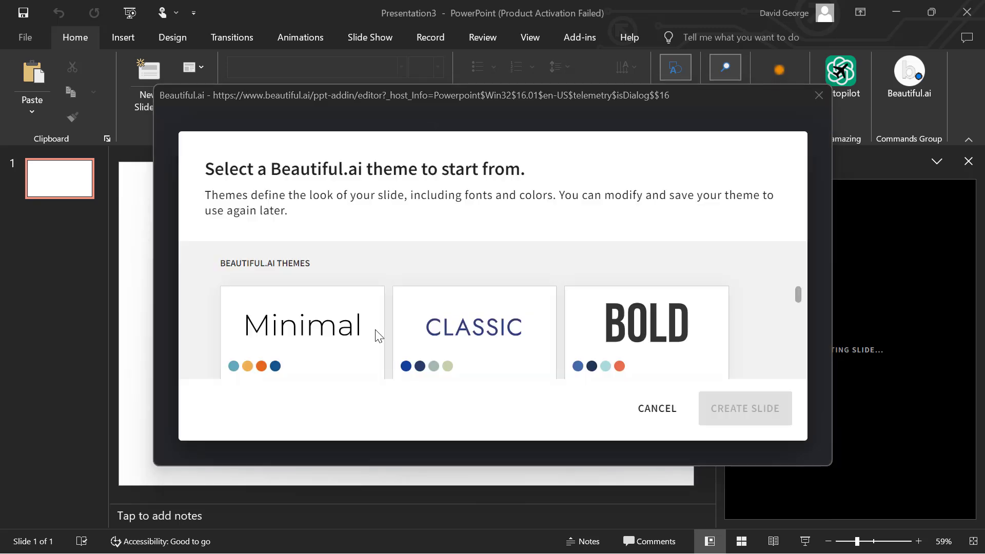
pyautogui.scroll(-3, 376, 334)
pyautogui.scroll(3, 375, 329)
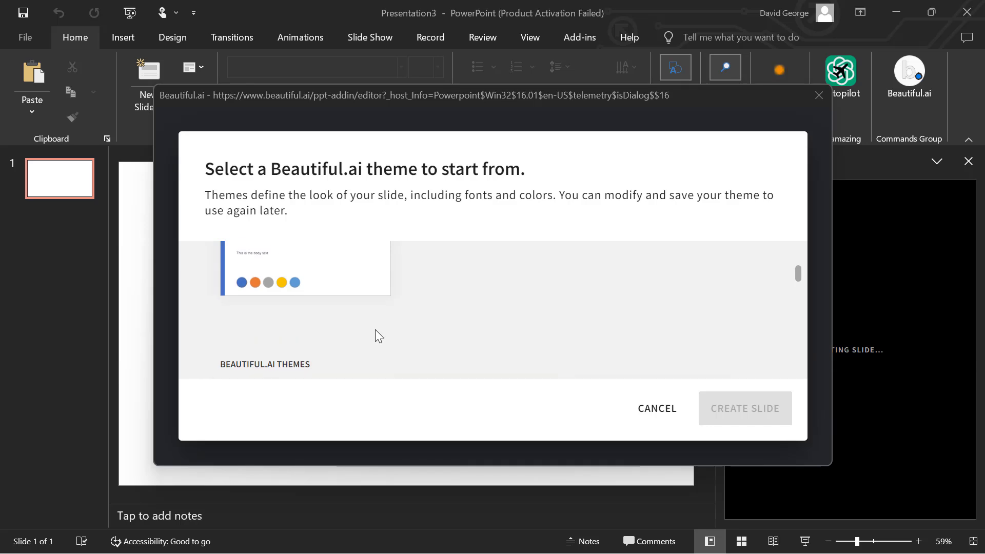
pyautogui.scroll(-3, 375, 330)
pyautogui.scroll(-5, 375, 335)
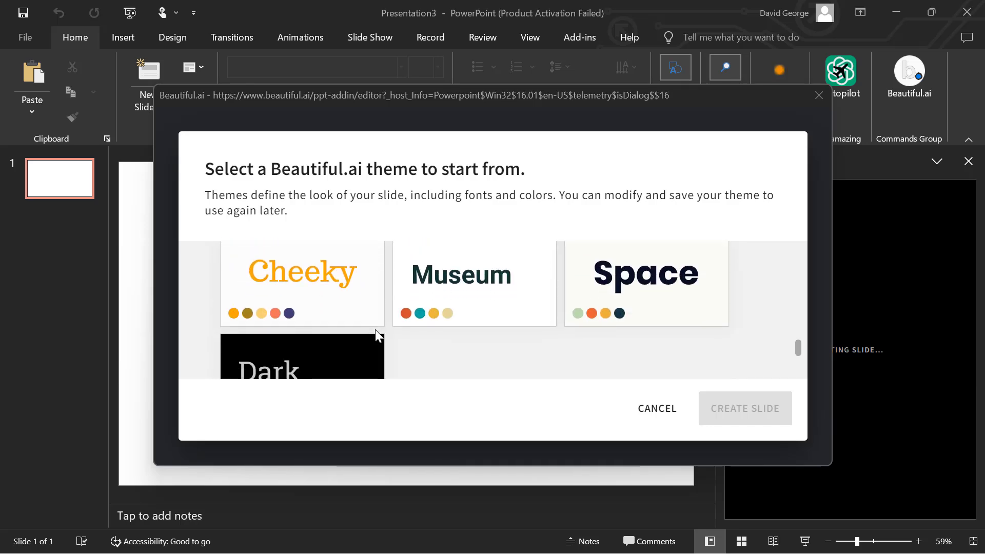
pyautogui.scroll(6, 375, 329)
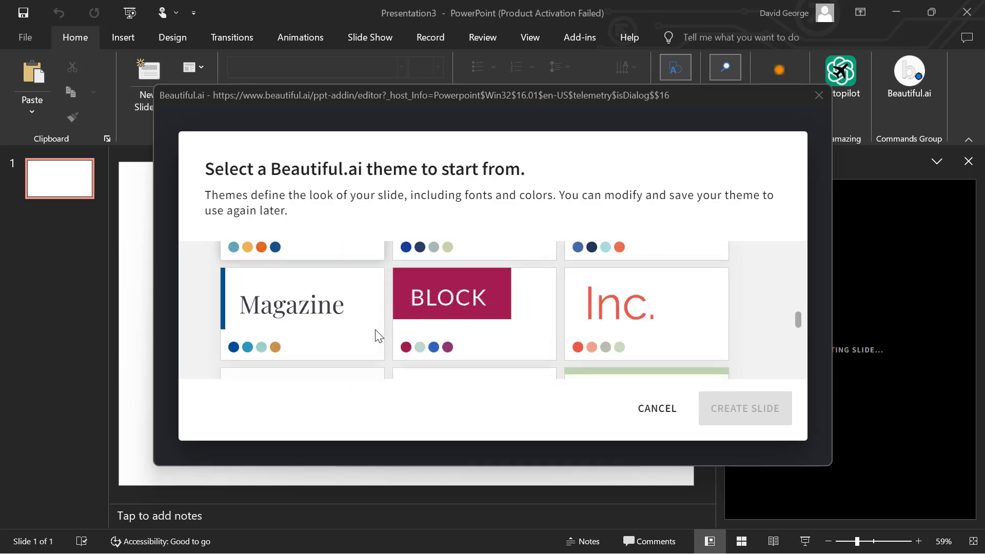
pyautogui.scroll(-1, 376, 335)
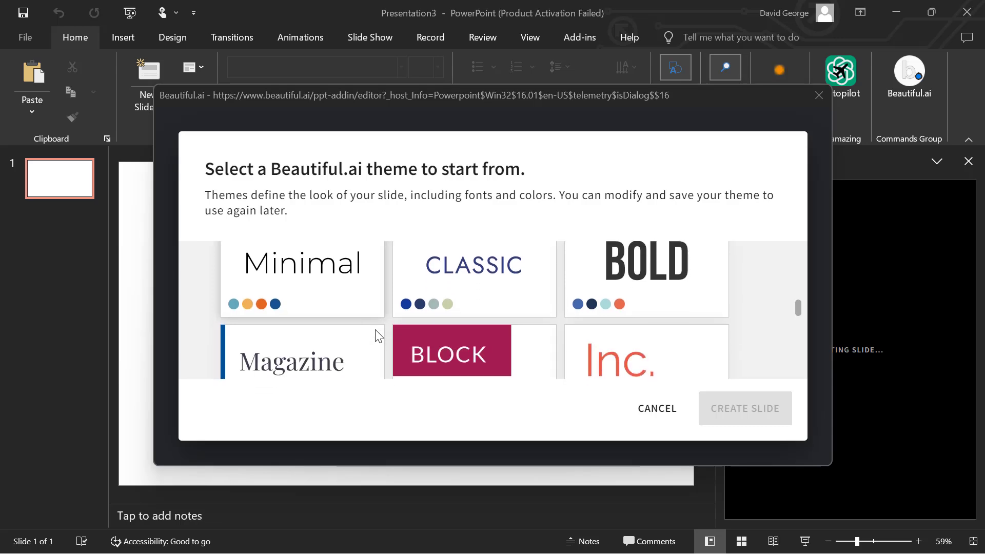
pyautogui.click(443, 287)
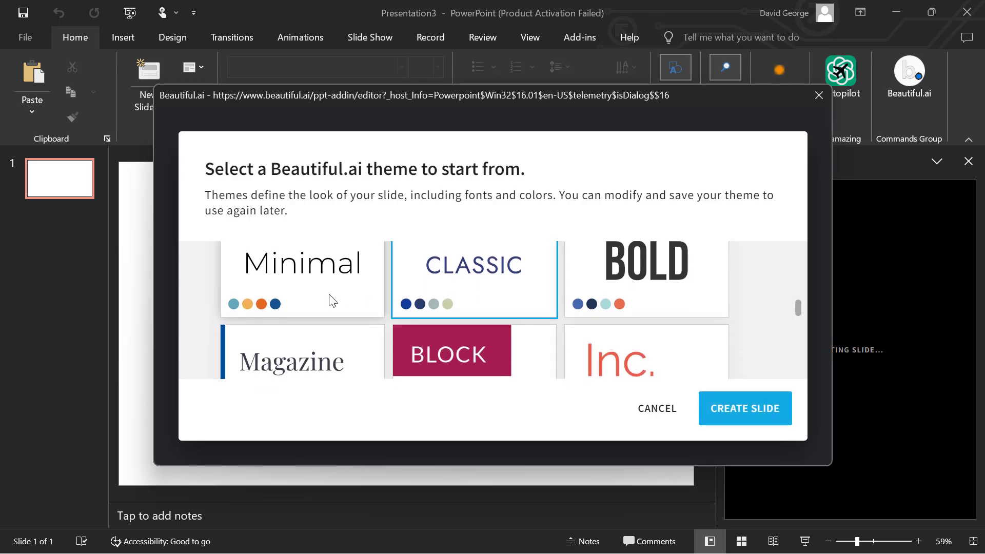
pyautogui.scroll(-2, 329, 307)
pyautogui.click(331, 334)
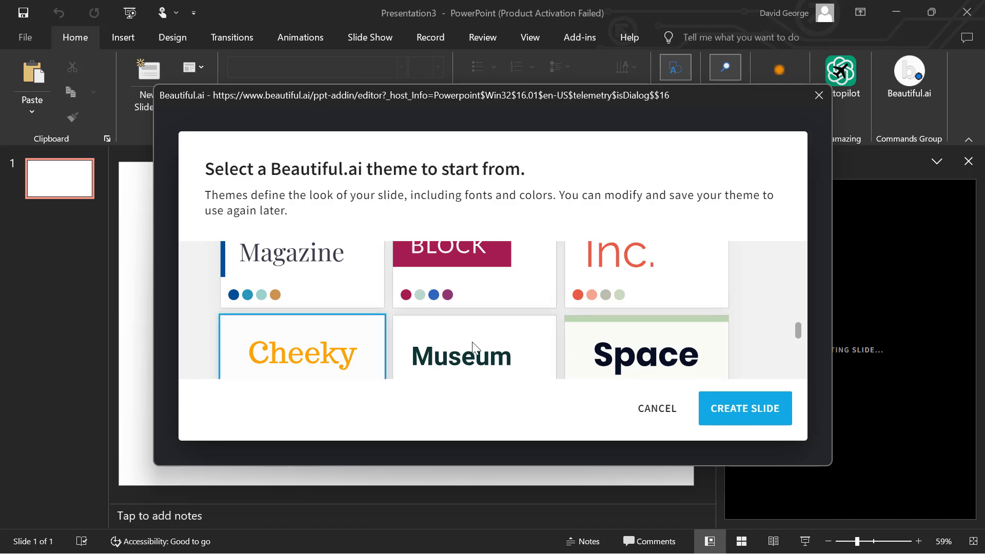
pyautogui.click(727, 410)
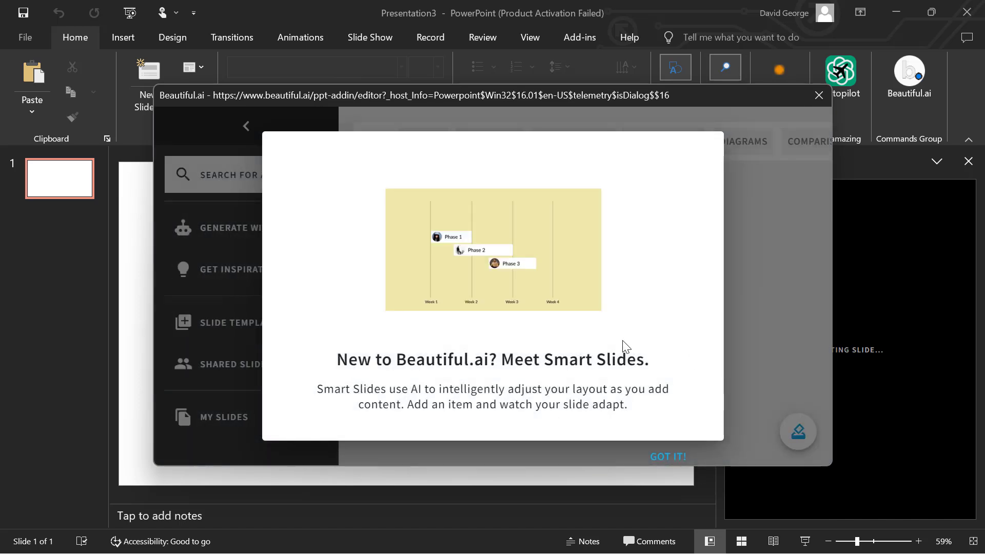
pyautogui.click(674, 456)
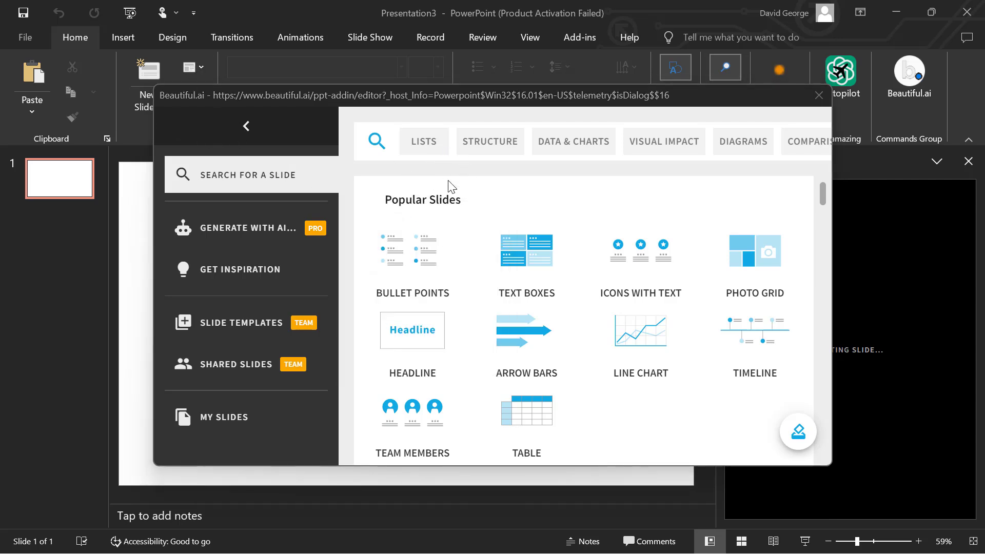
# Step: Check the DesignerBot AI generation option and its Pro and Team upgrade plans, and close the plan overview
pyautogui.click(259, 224)
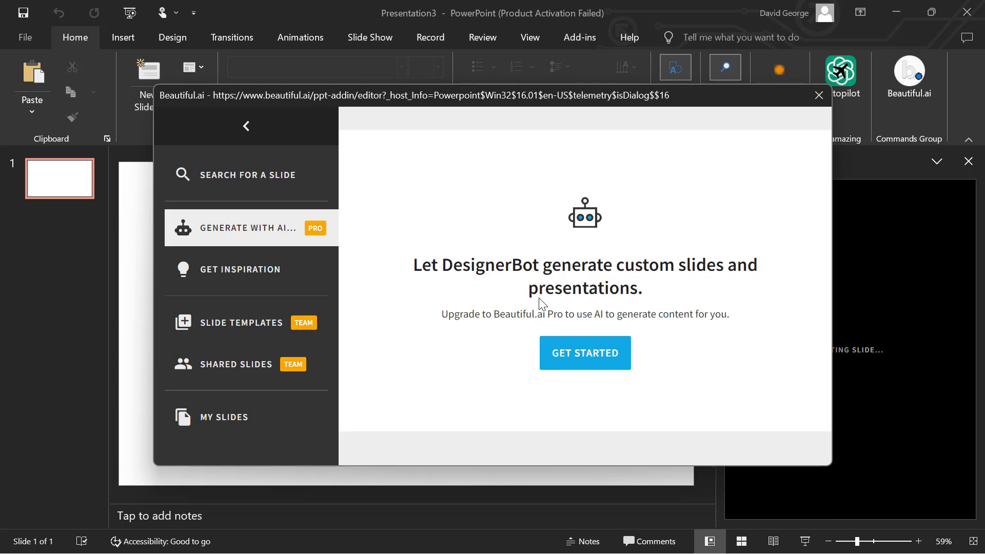
pyautogui.click(582, 351)
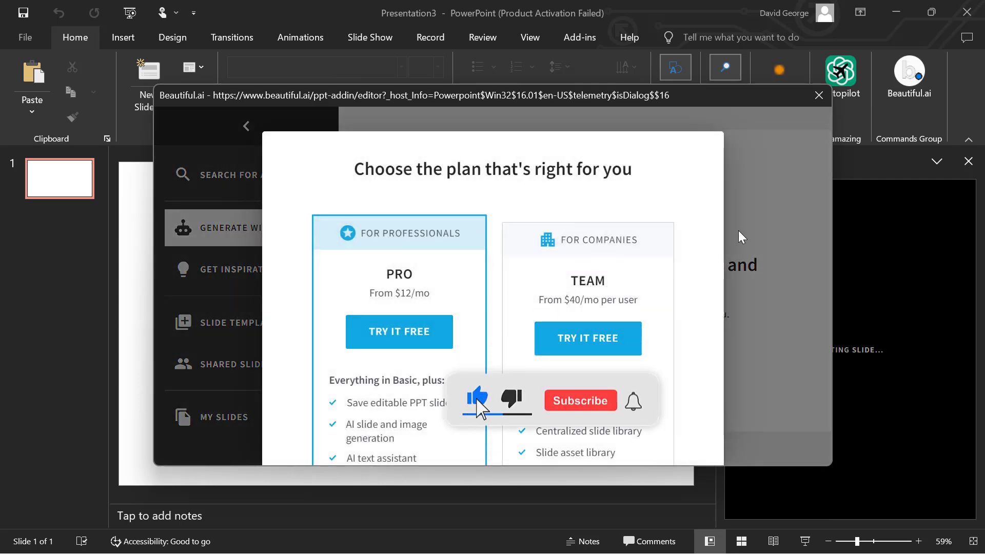
pyautogui.click(765, 234)
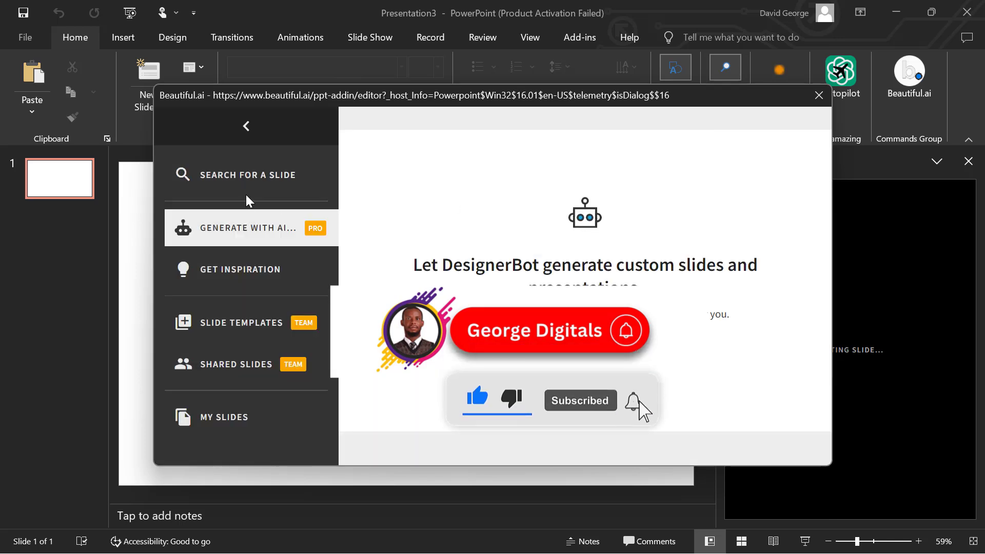
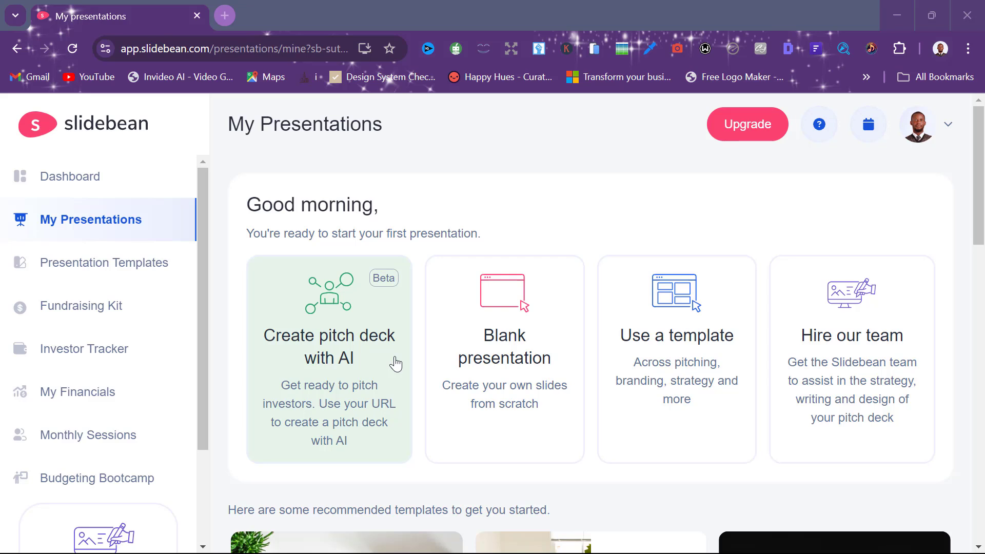
# Step: Switch to Slidebean and create a pitch deck with AI by analyzing the website gloxify.com
pyautogui.click(395, 363)
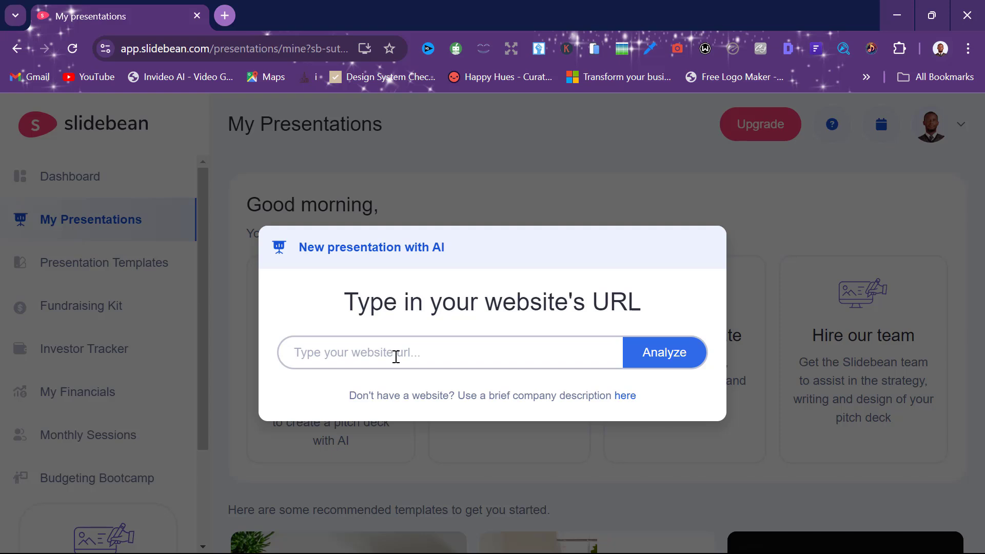
pyautogui.write('g')
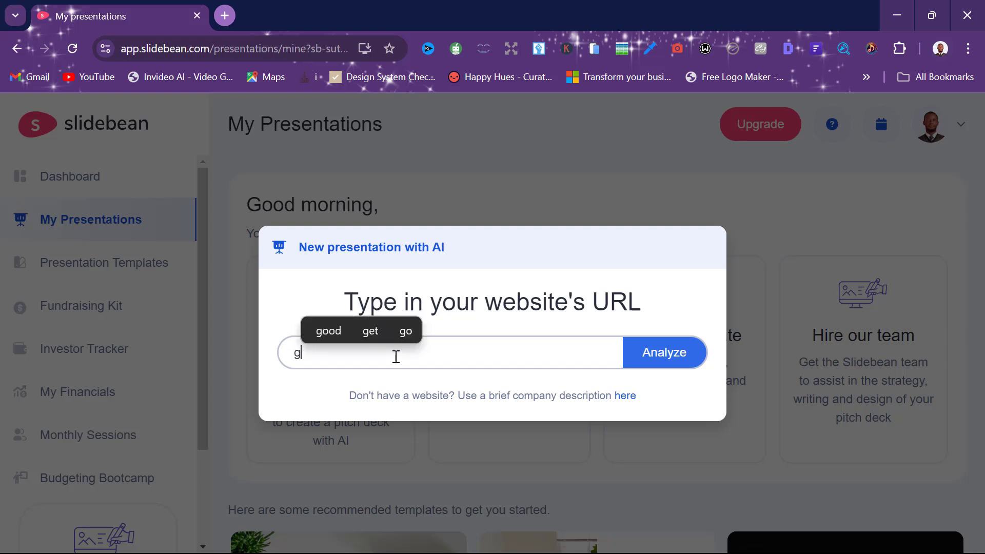
pyautogui.write('loxify')
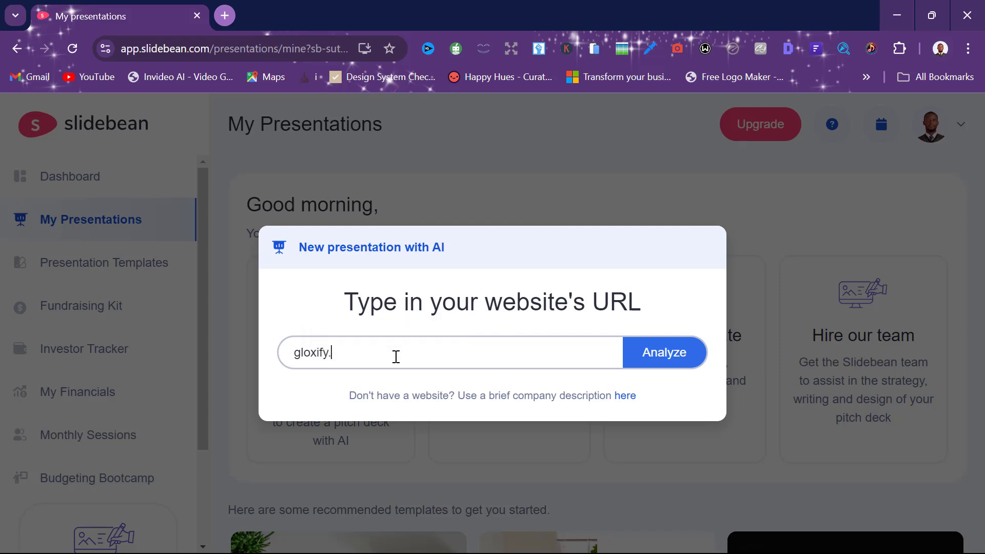
pyautogui.write('.com')
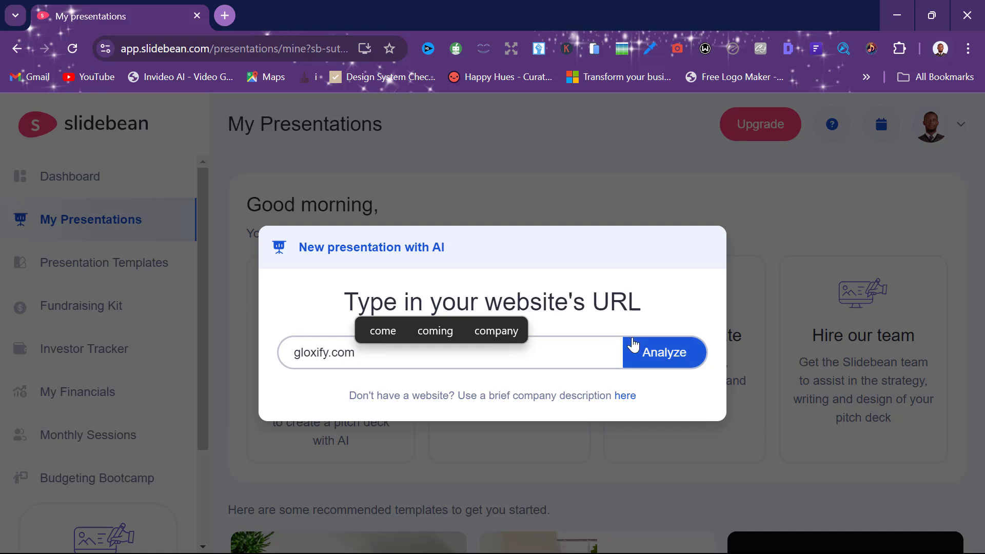
pyautogui.click(648, 352)
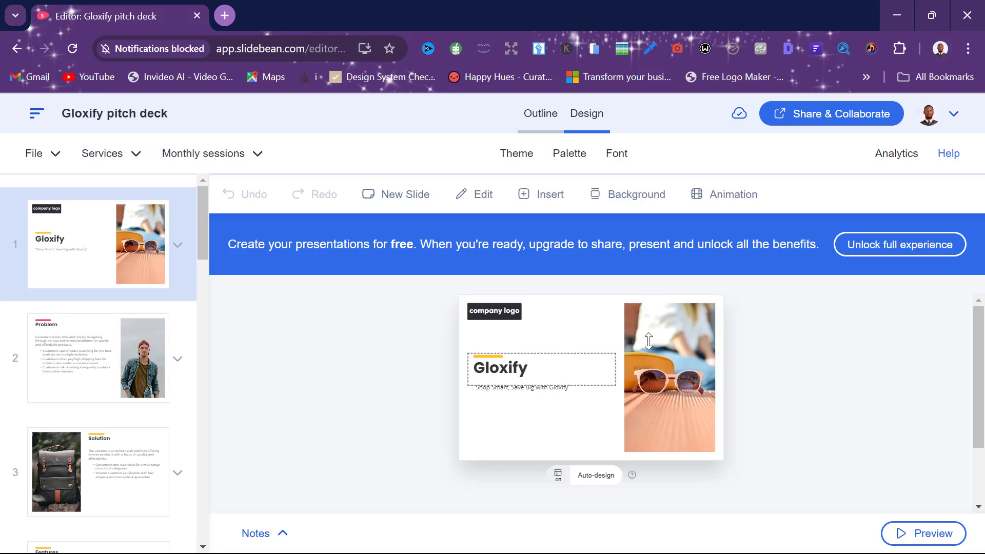
# Step: Preview the Gloxify pitch deck in full screen and review its slides forward from the title through Secret Sauce
pyautogui.click(916, 530)
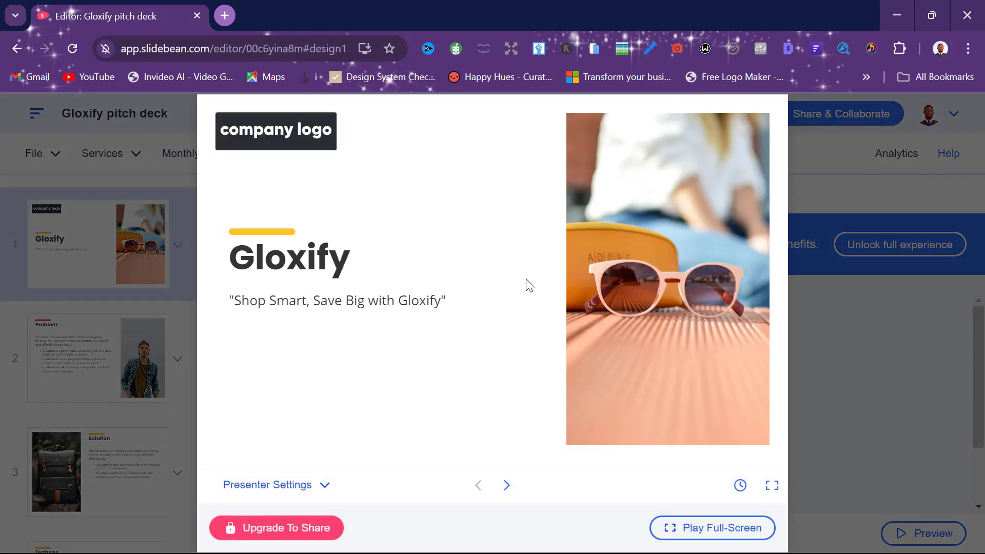
pyautogui.click(698, 534)
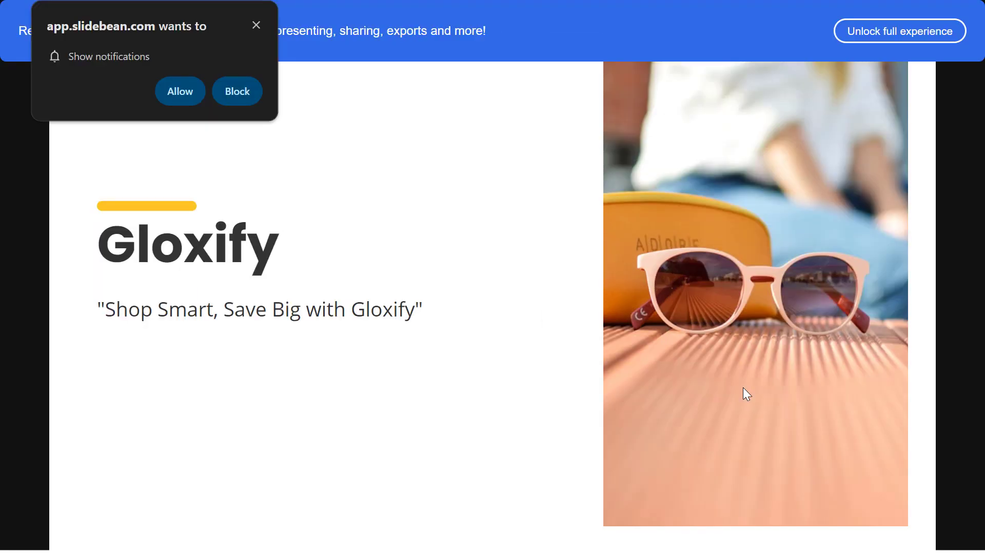
pyautogui.press('Right')
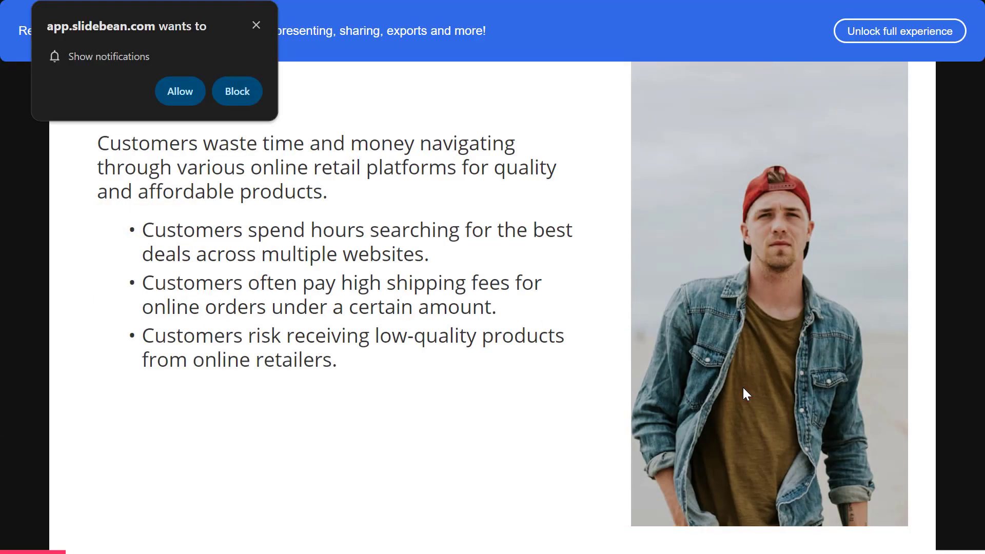
pyautogui.press('Right')
pyautogui.press('Right')
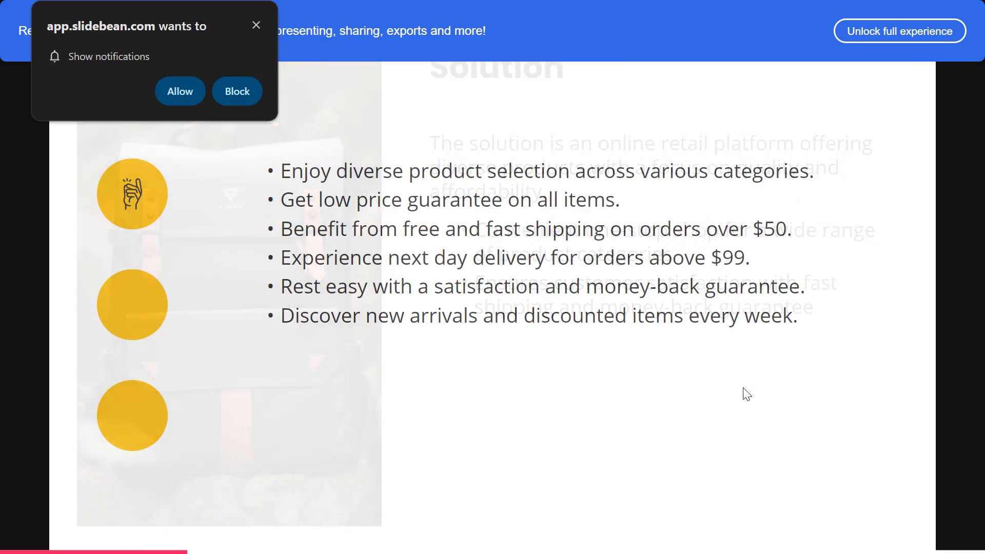
pyautogui.press('Right')
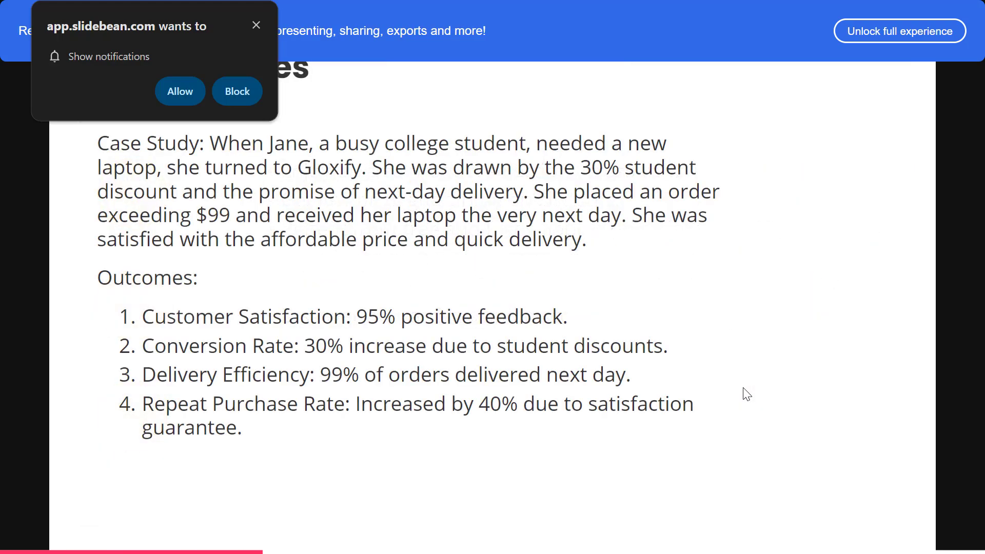
pyautogui.press('Right')
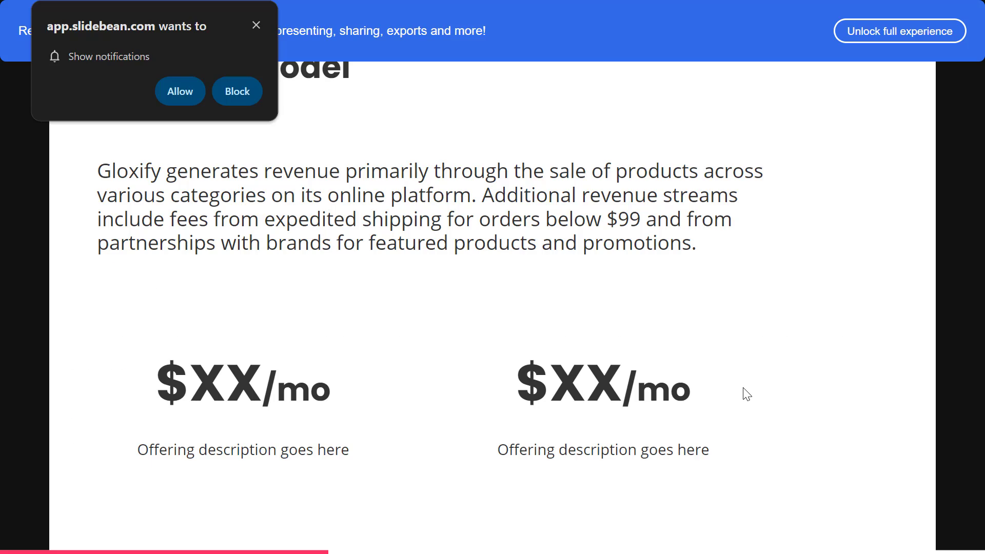
pyautogui.press('Right')
pyautogui.press('Right')
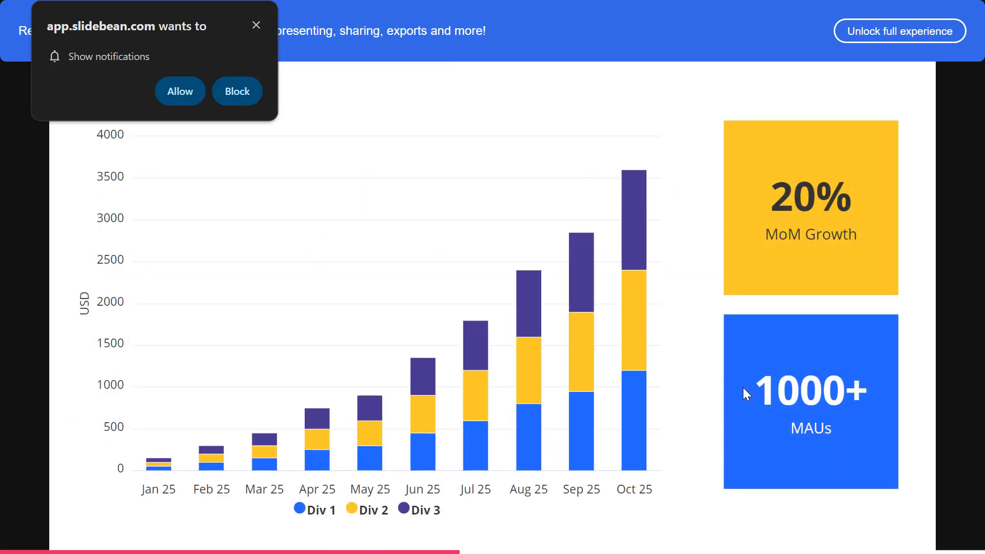
pyautogui.press('Right')
pyautogui.press('Right')
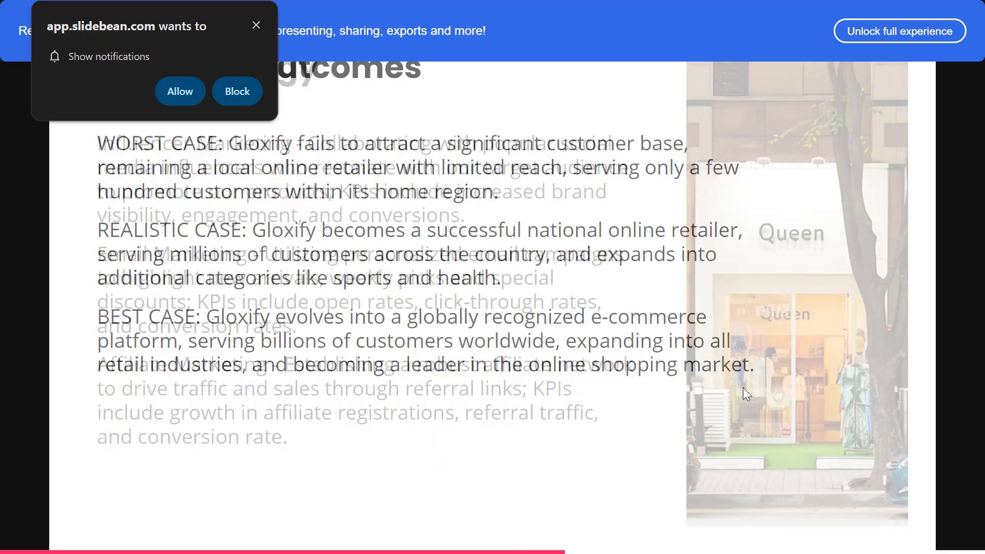
pyautogui.press('Right')
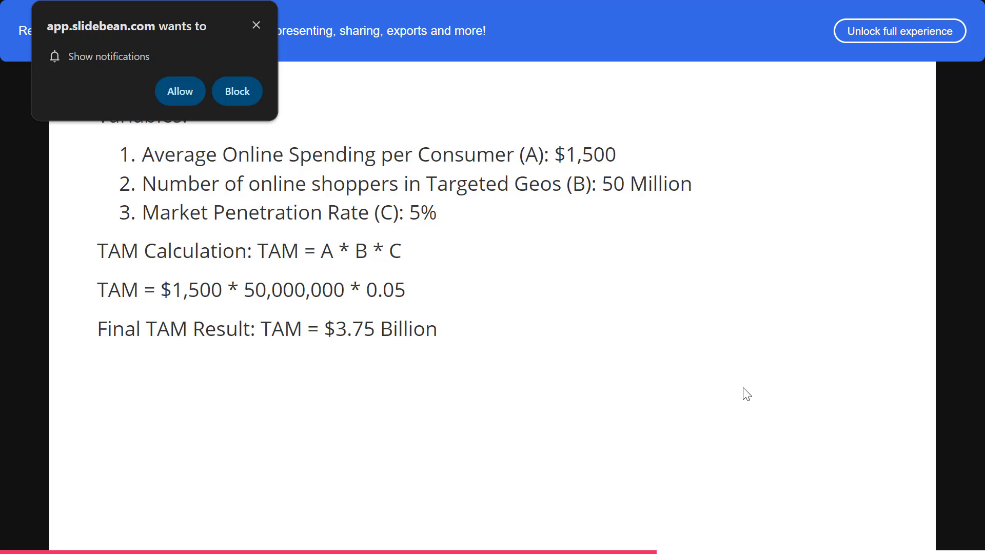
pyautogui.press('Right')
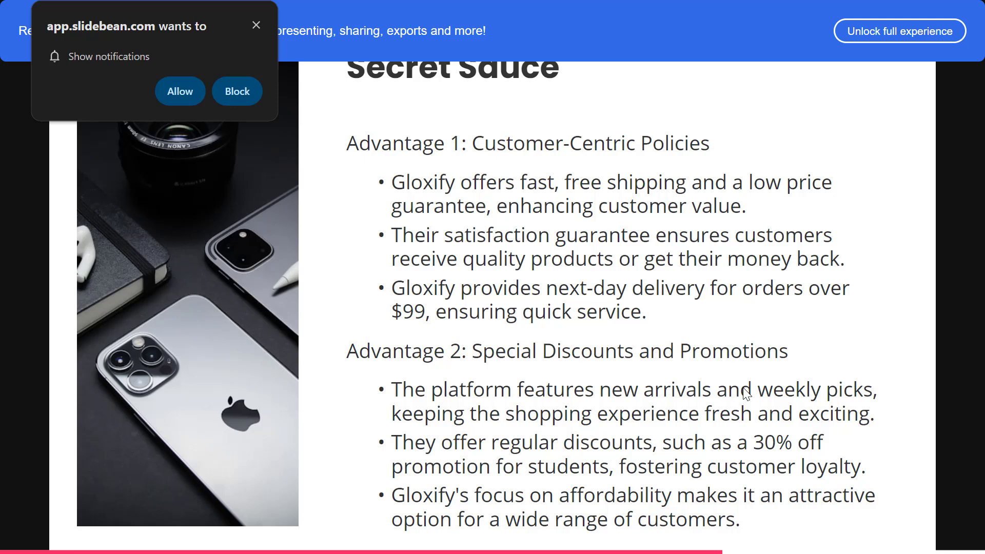
pyautogui.press('Right')
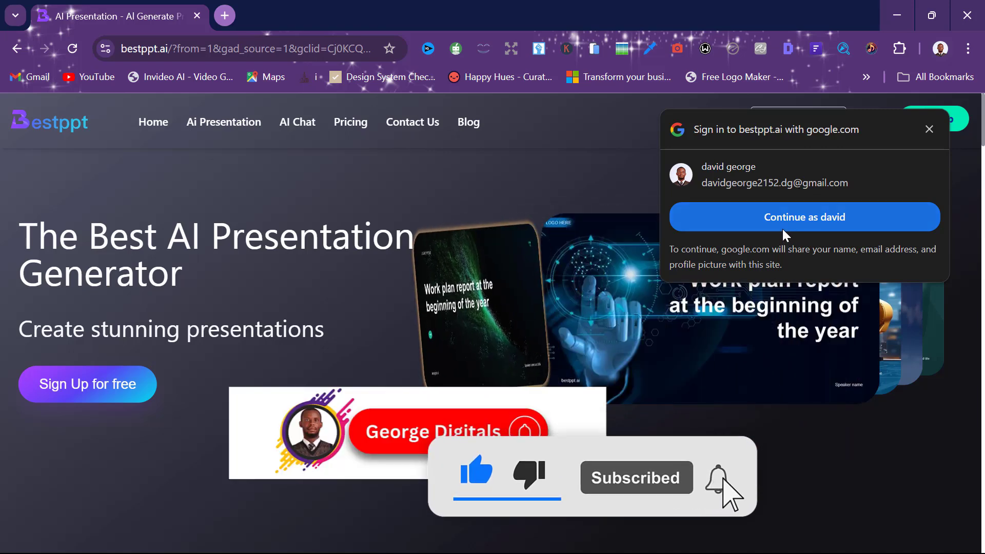
# Step: Switch to Bestppt, sign in with the Google account and generate an outline for "how to make a WordPress website"
pyautogui.click(791, 216)
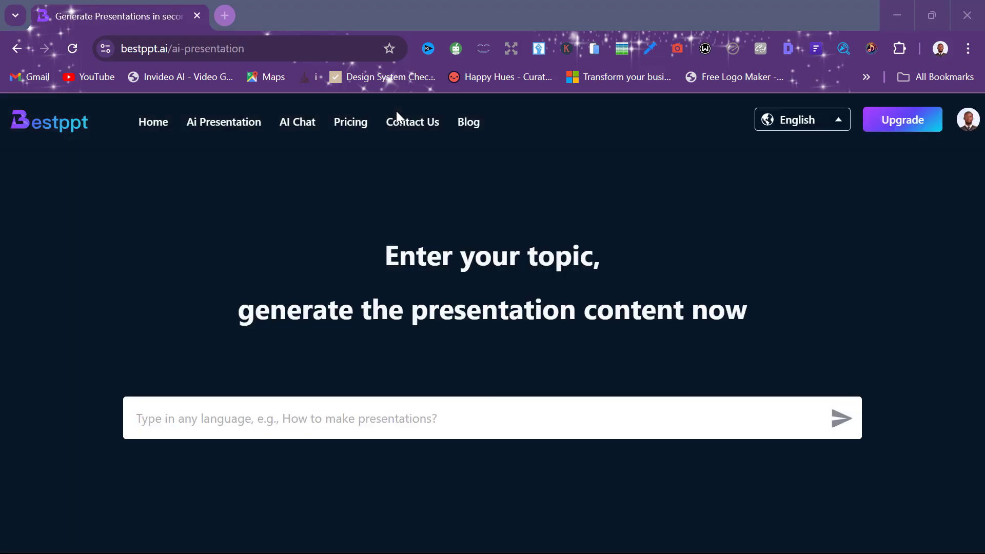
pyautogui.click(412, 422)
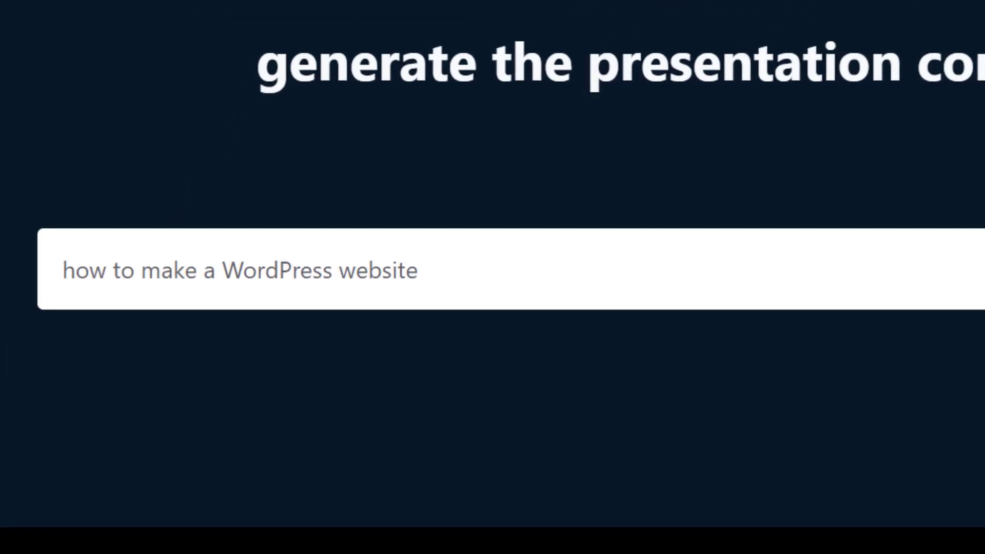
pyautogui.click(947, 351)
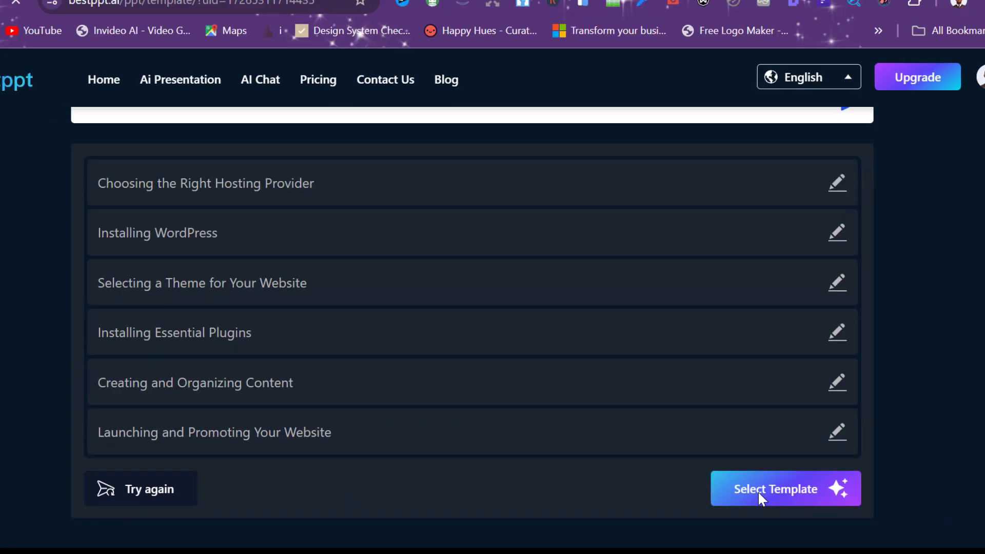
# Step: Continue to template selection and generate the presentation with the template showing an orange desk scene and a teal curve
pyautogui.click(758, 490)
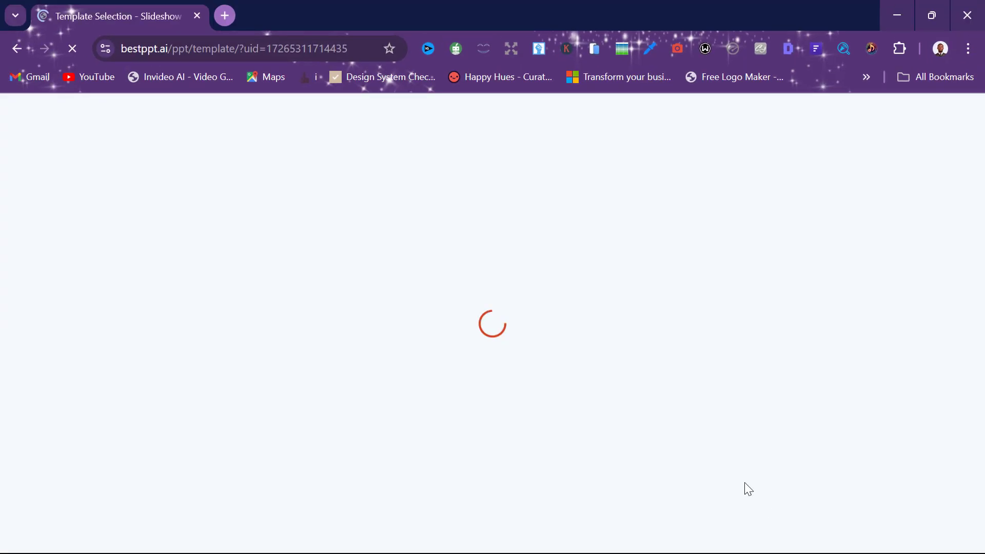
pyautogui.moveTo(145, 250)
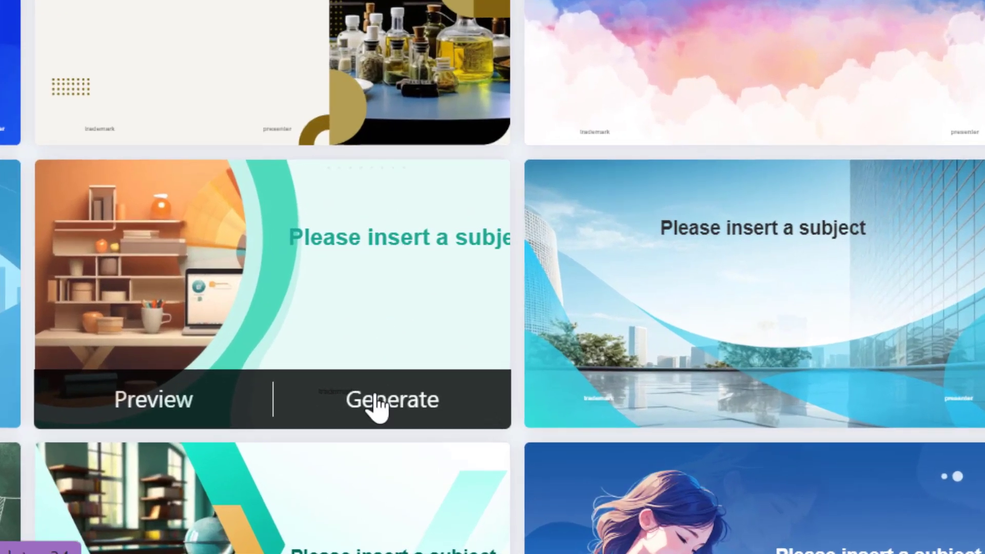
pyautogui.click(377, 403)
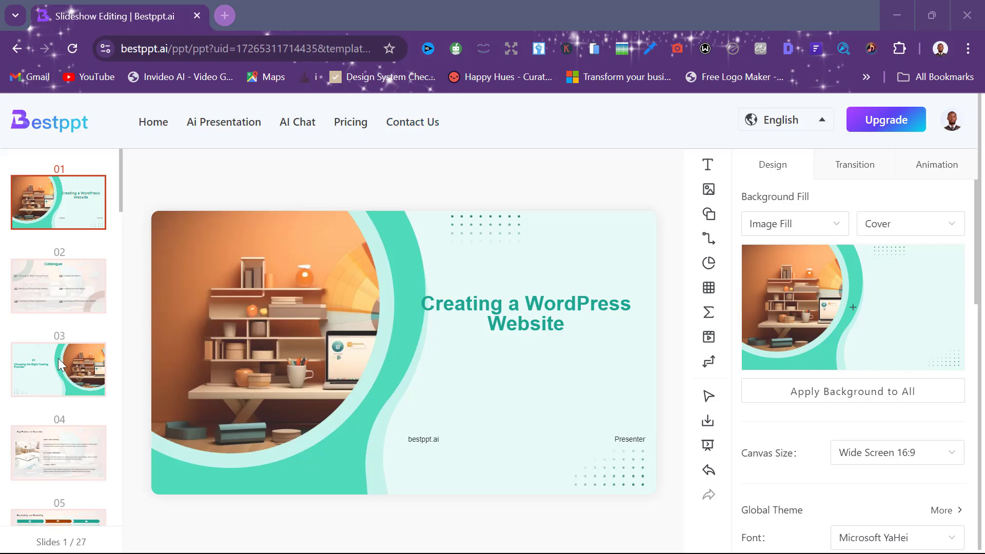
# Step: Look through the generated WordPress deck, viewing slides 10 and 11, and return to the title slide
pyautogui.scroll(-12, 2, 377)
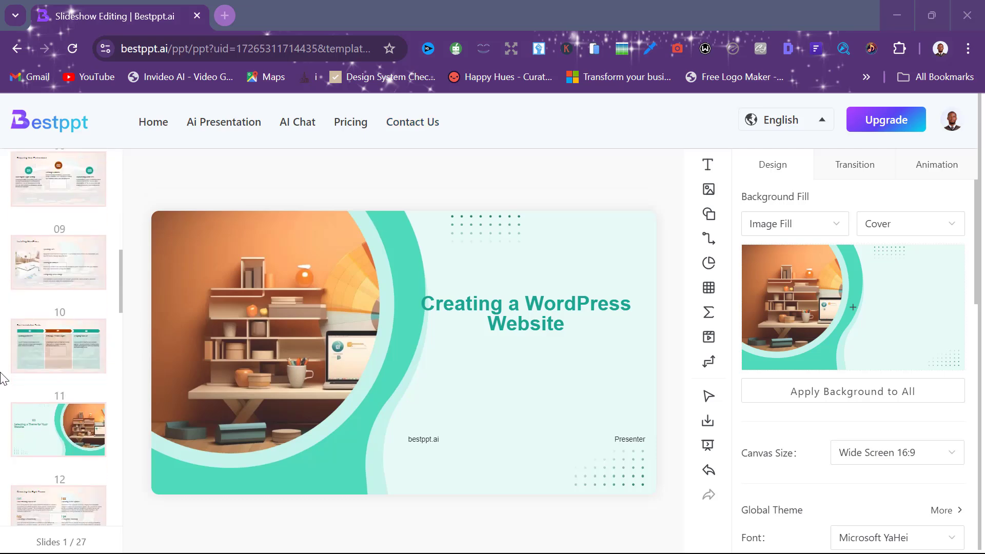
pyautogui.click(31, 336)
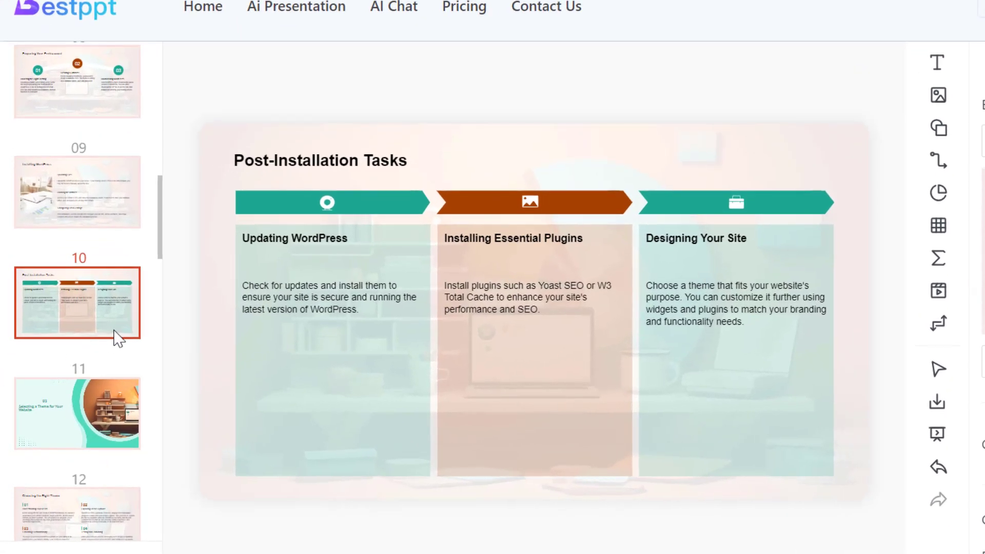
pyautogui.click(98, 394)
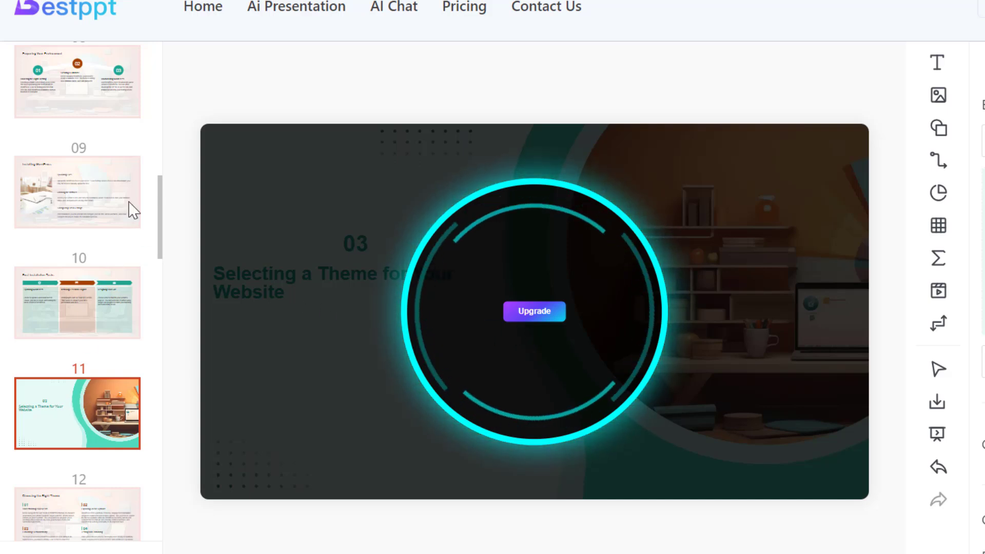
pyautogui.scroll(15, 119, 87)
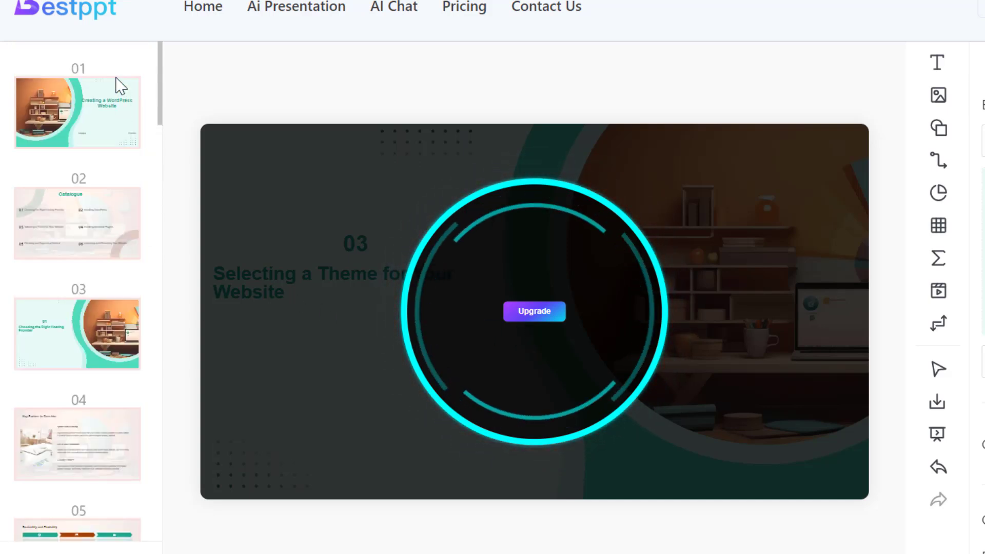
pyautogui.click(116, 106)
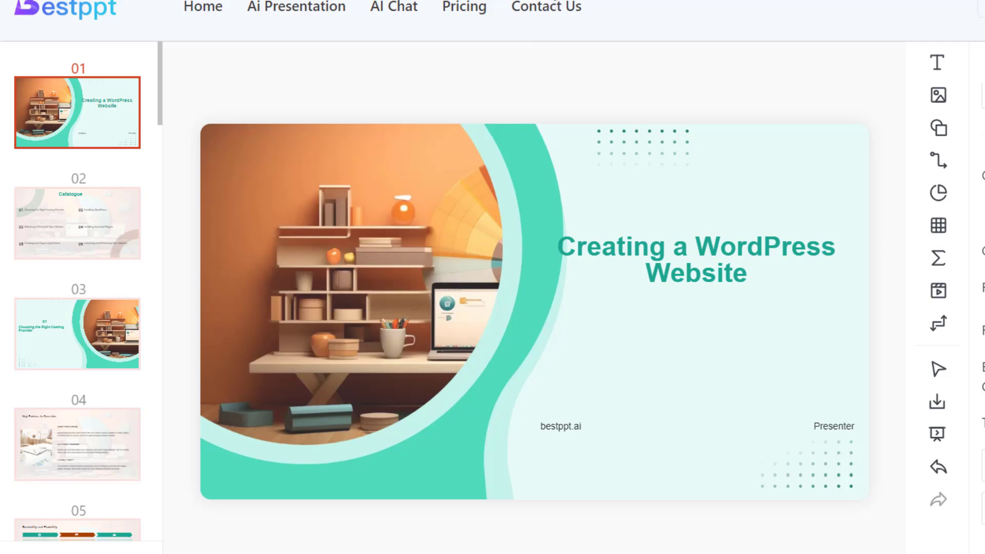
pyautogui.moveTo(941, 442)
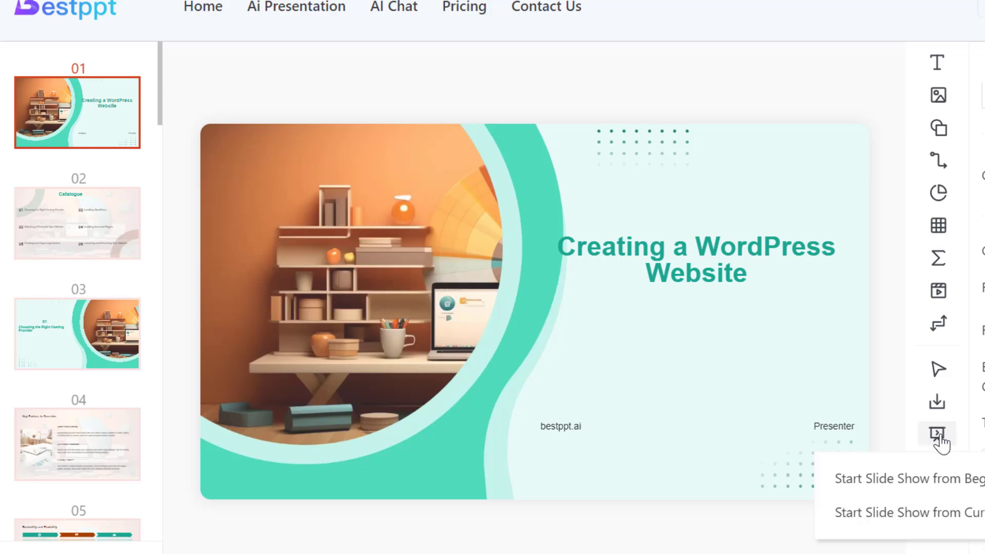